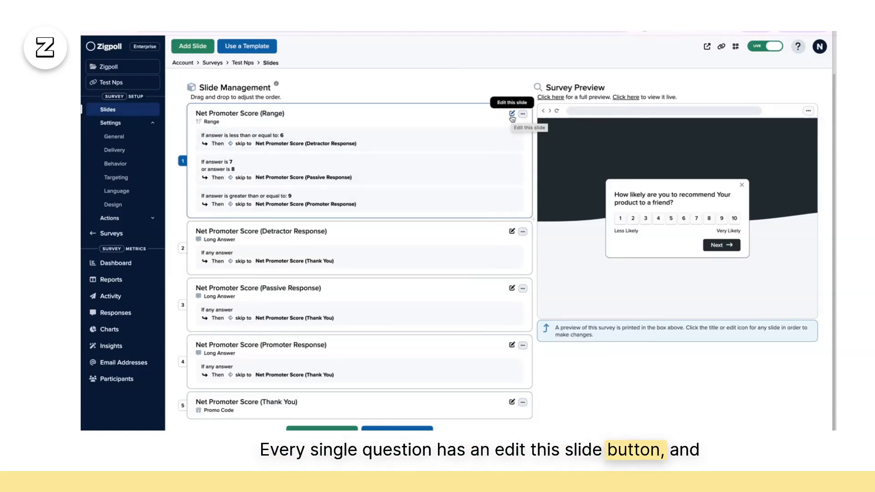
Step: Append "Test" to the main copy of the Net Promoter Score (Range) slide and save the slide
click(512, 114)
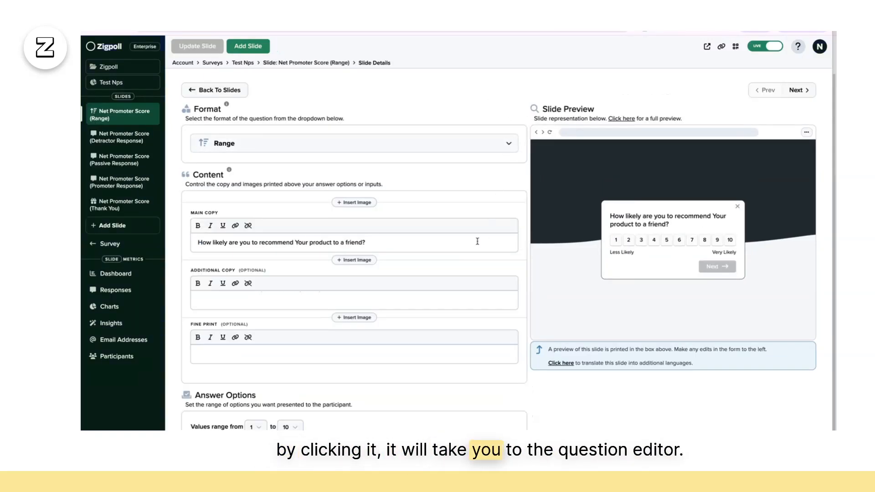
click(414, 242)
text(Tes)
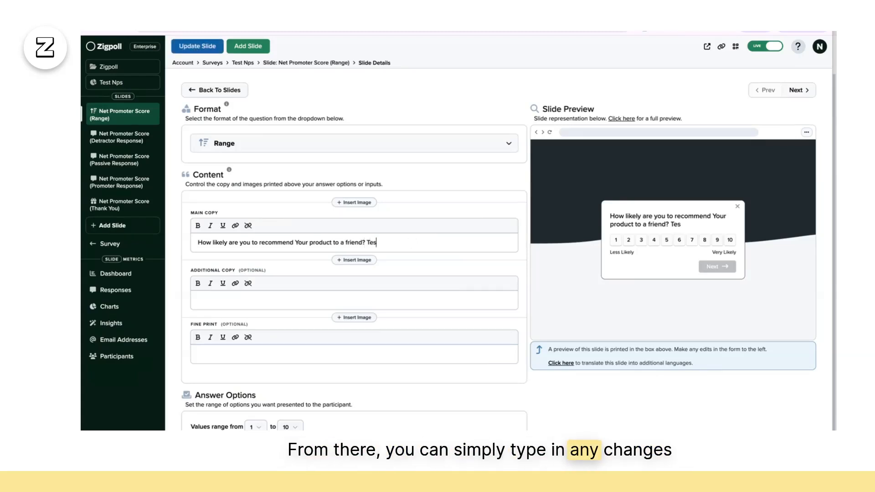
text(t)
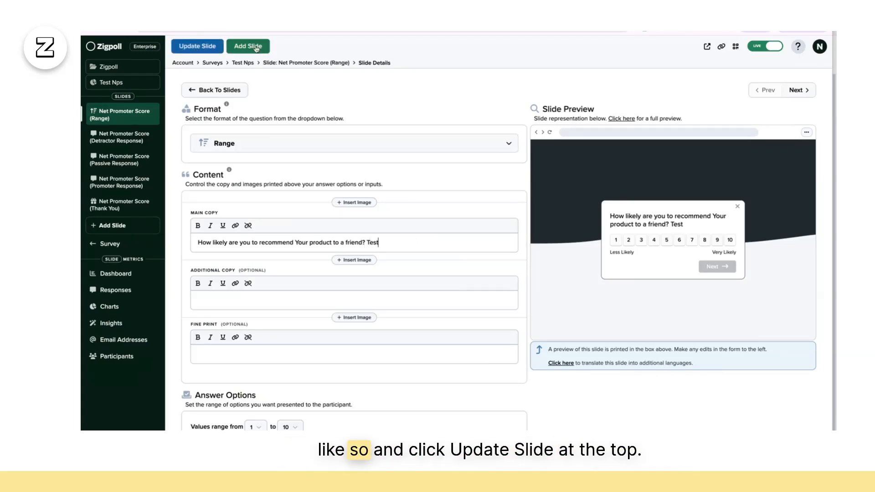
click(206, 47)
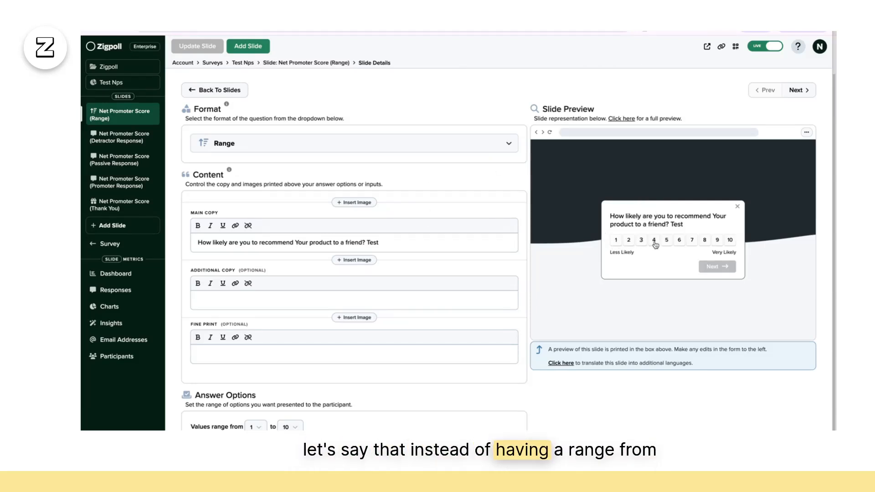
Step: Try the Star Rating, Satisfaction and Ranked Choice formats on the Net Promoter Score (Range) slide
click(337, 143)
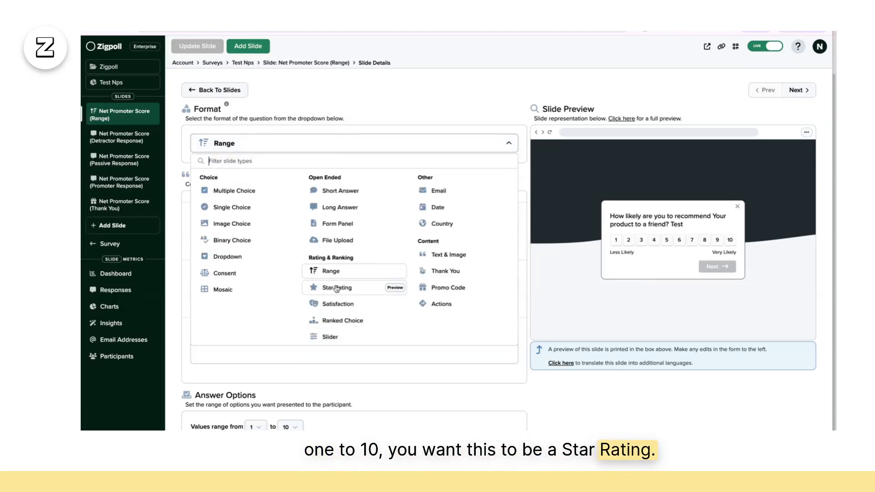
click(346, 142)
click(345, 142)
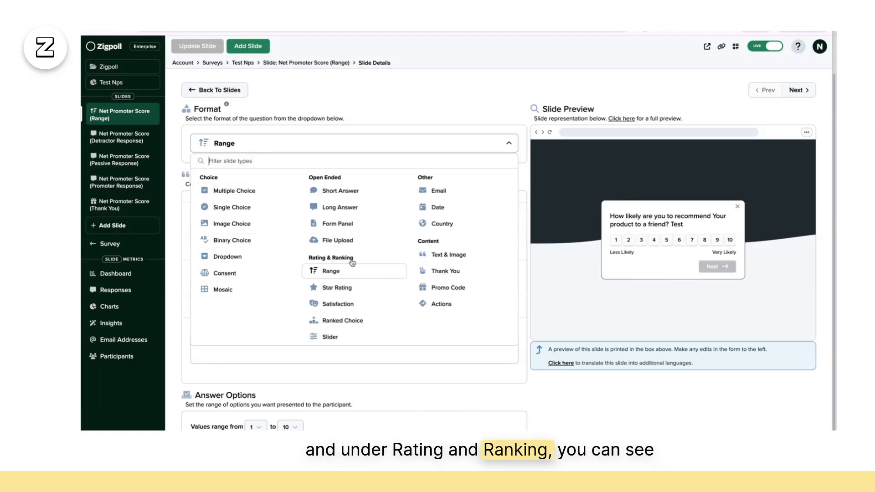
click(348, 288)
click(264, 150)
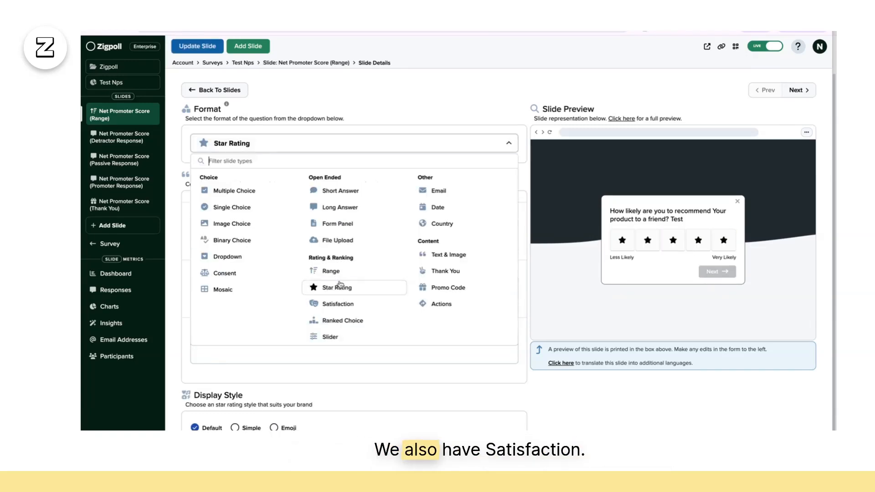
click(338, 303)
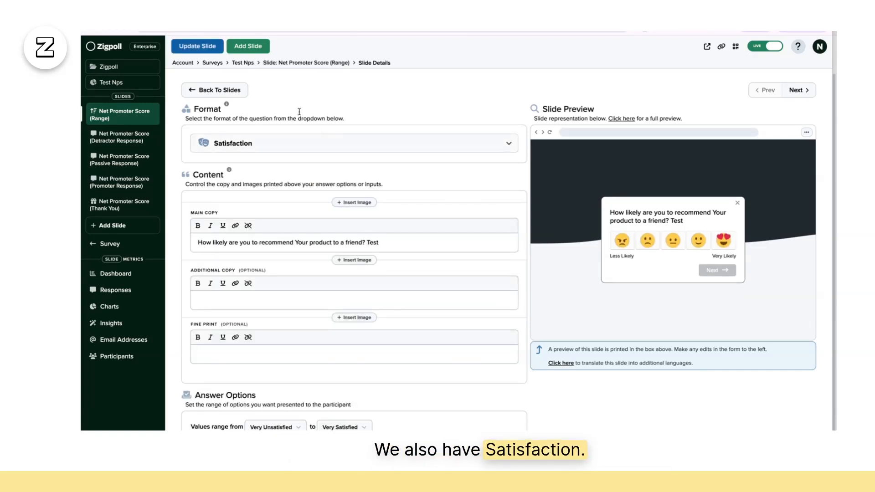
click(256, 142)
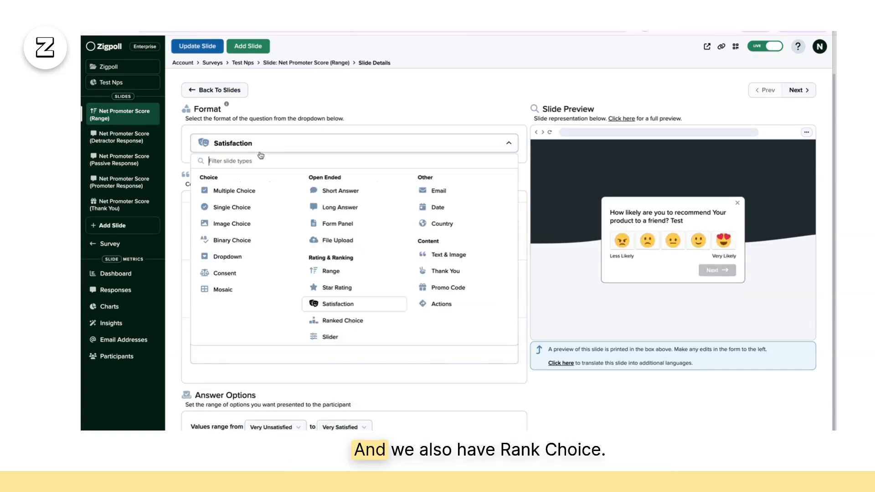
click(343, 321)
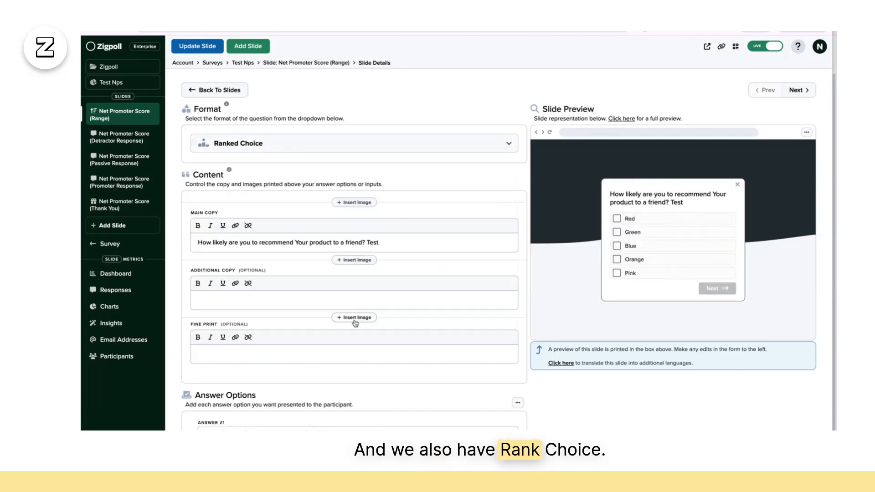
click(313, 151)
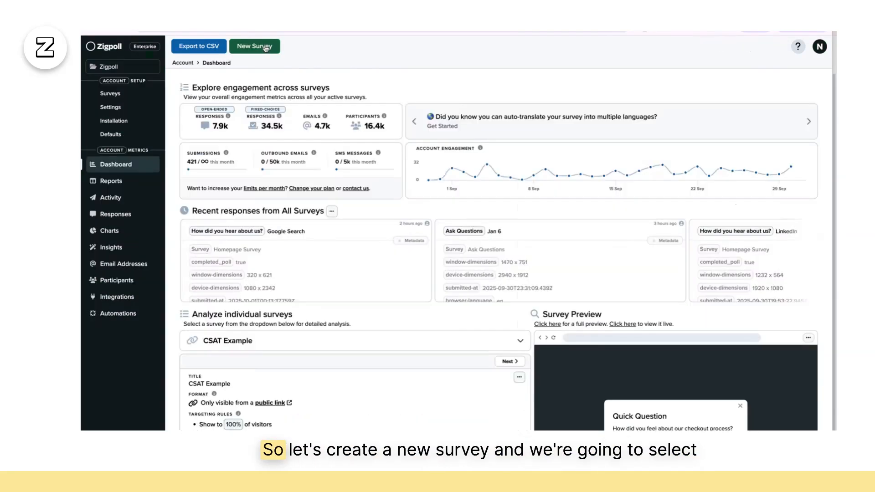
Step: Create a survey named Test Nps from the Net Promoter Score (NPS) template, keeping Link Only delivery
click(258, 46)
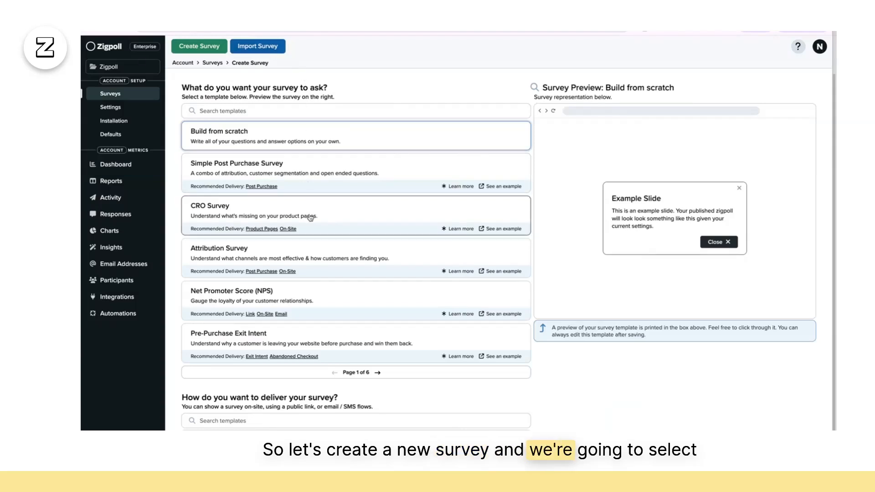
click(298, 301)
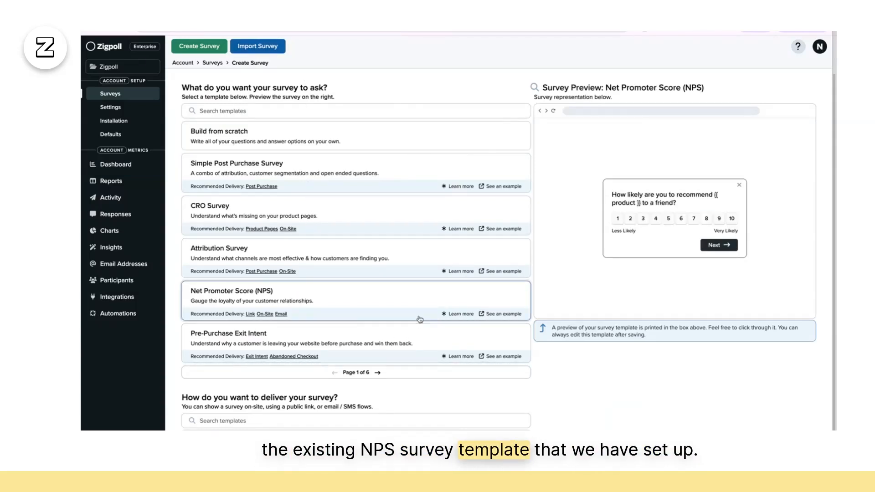
scroll(420, 319, down, 6)
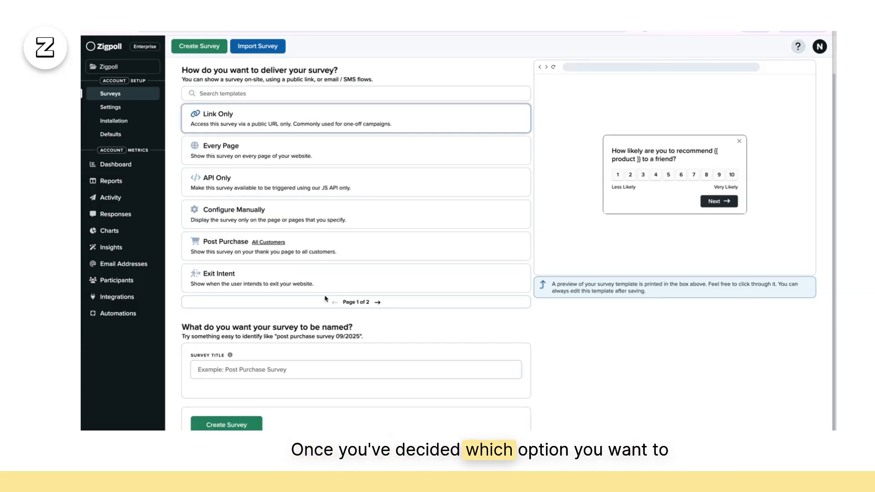
click(298, 372)
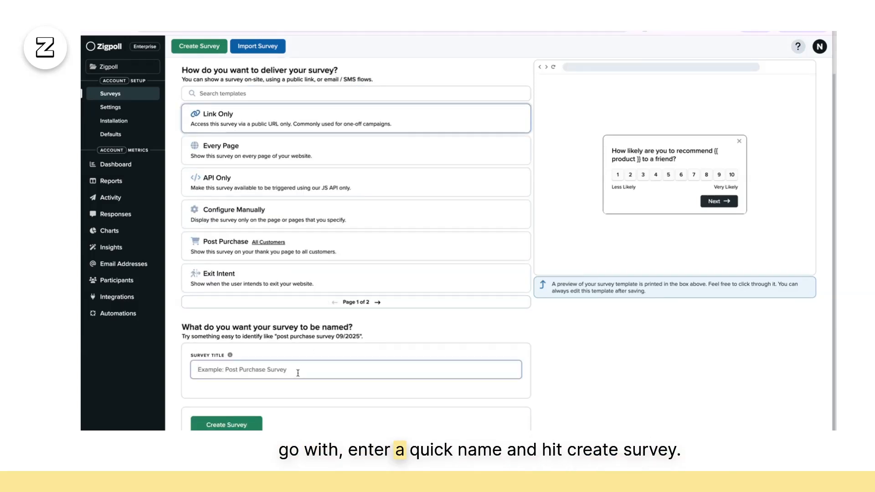
text(Test Nps)
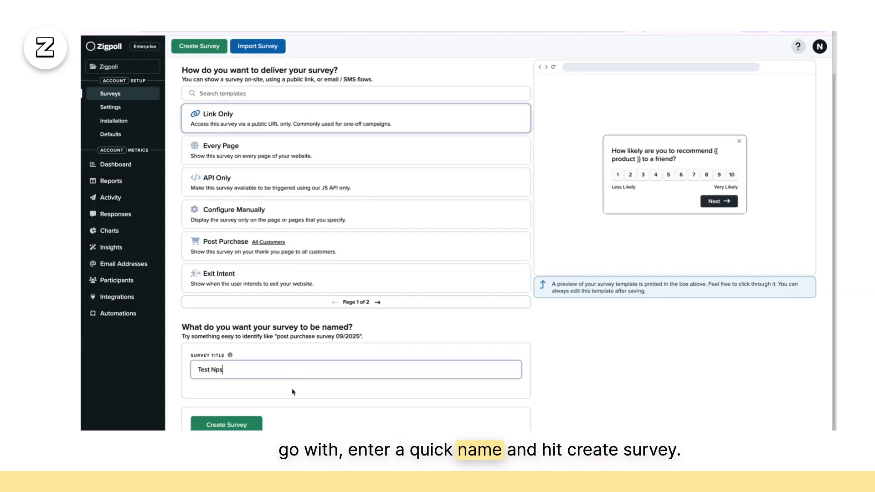
click(236, 426)
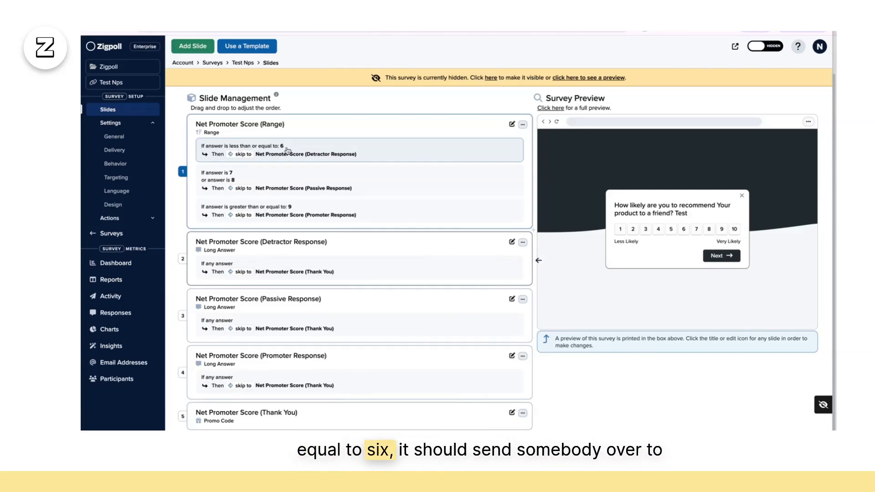
Step: Examine the Detractor Response slide and test the skip logic in the survey preview with answers 2 and 9
click(280, 245)
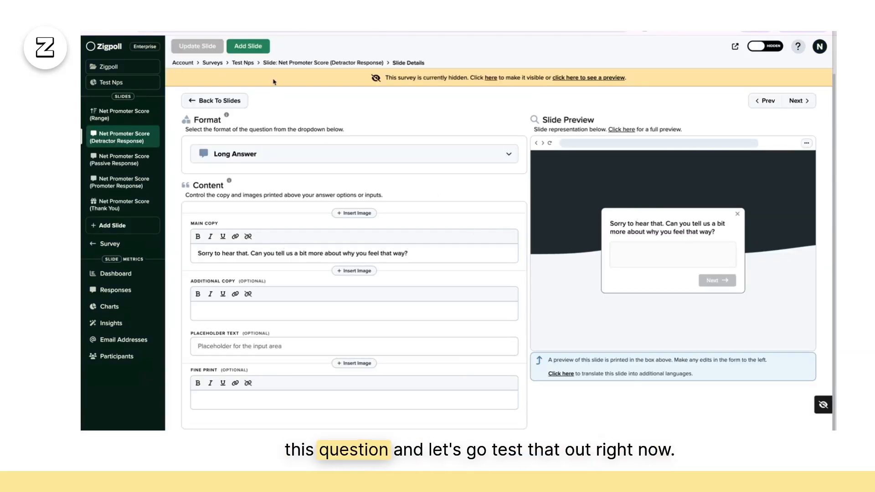
click(214, 100)
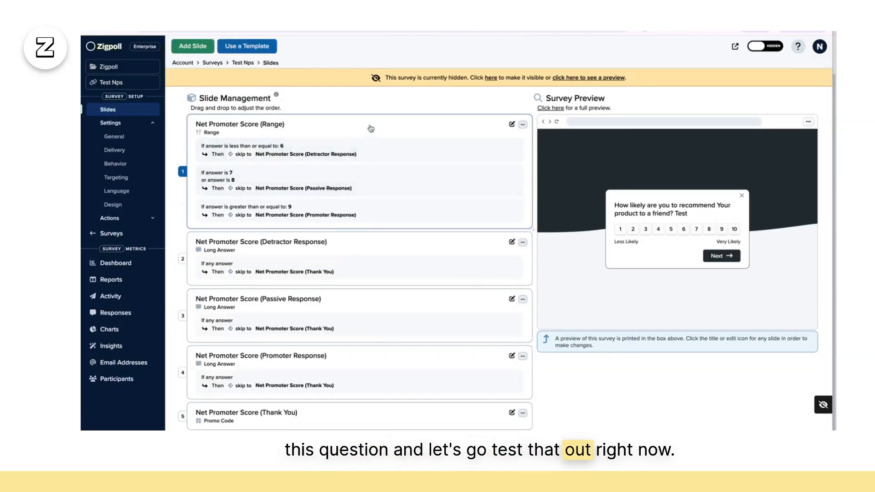
click(633, 230)
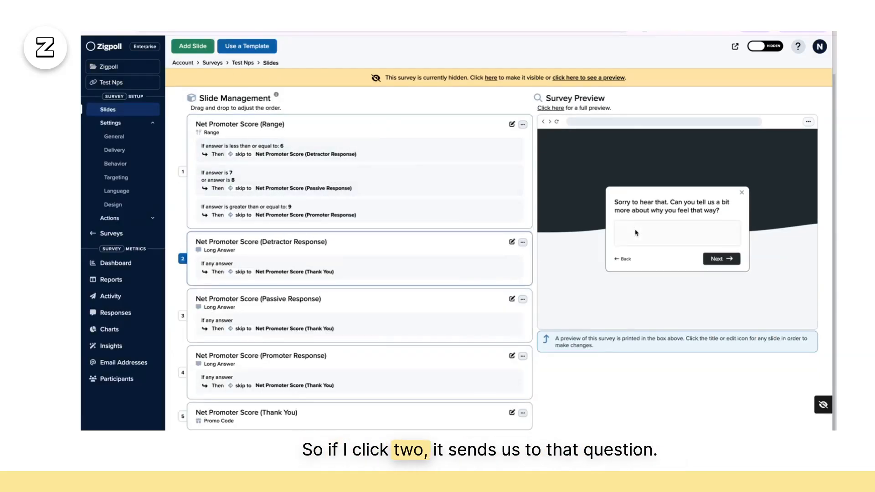
mouse_move(513, 269)
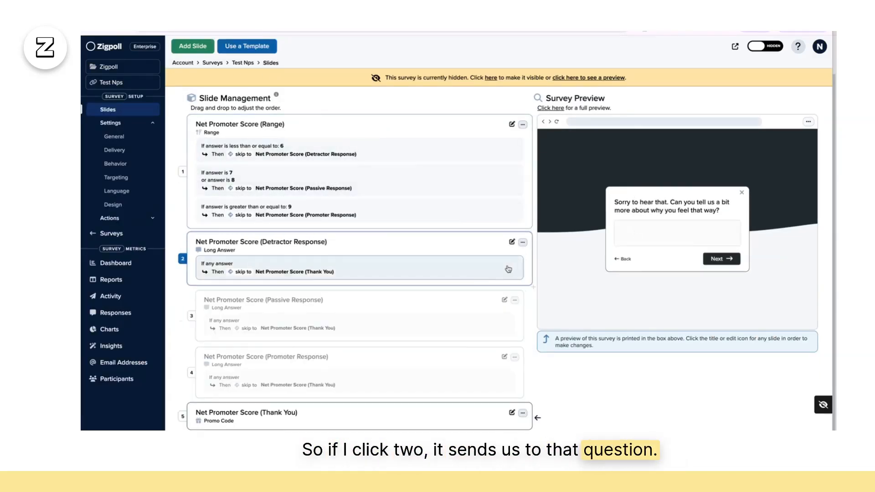
click(375, 133)
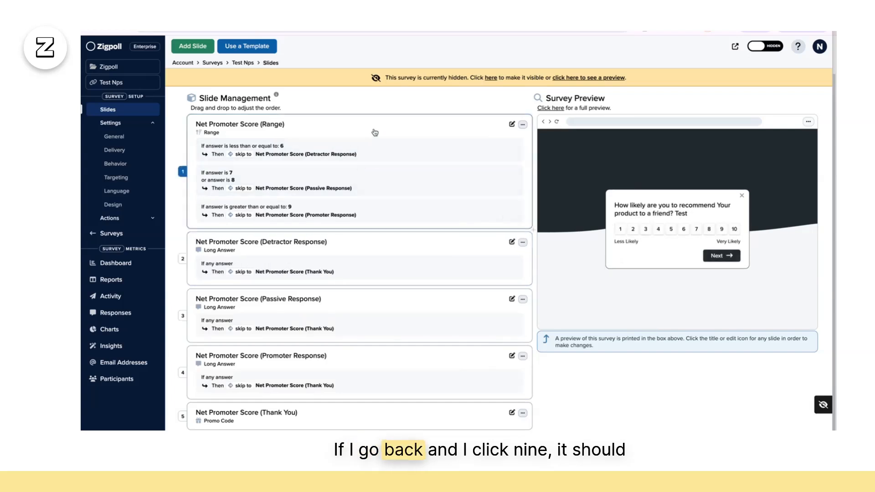
click(720, 229)
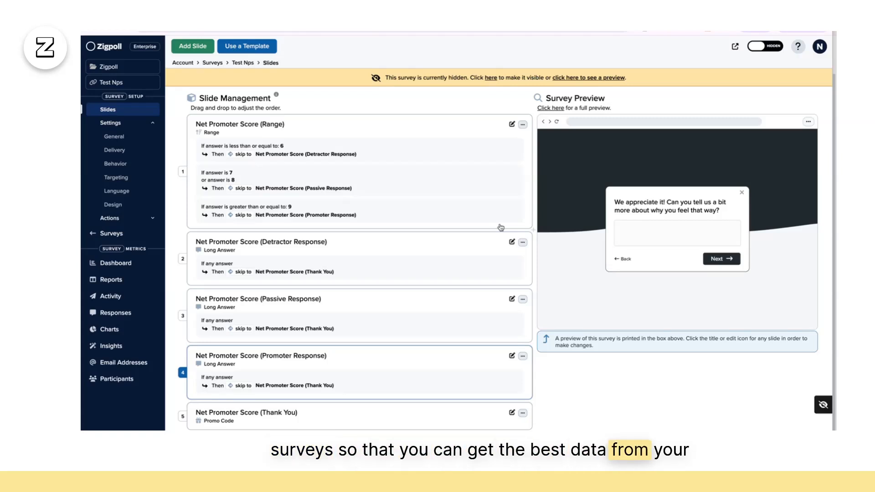
Step: Open the Net Promoter Score (Range) slide for editing and examine the first logic rule's skip target, condition and value choices
click(488, 127)
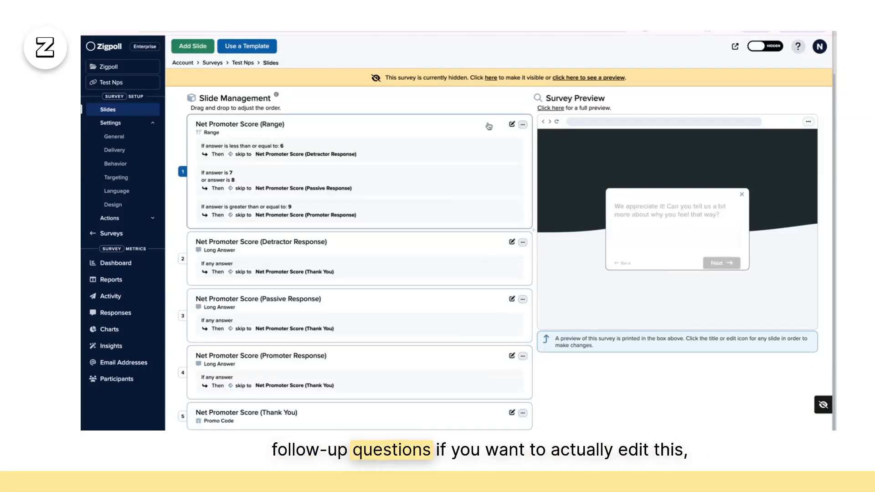
click(513, 125)
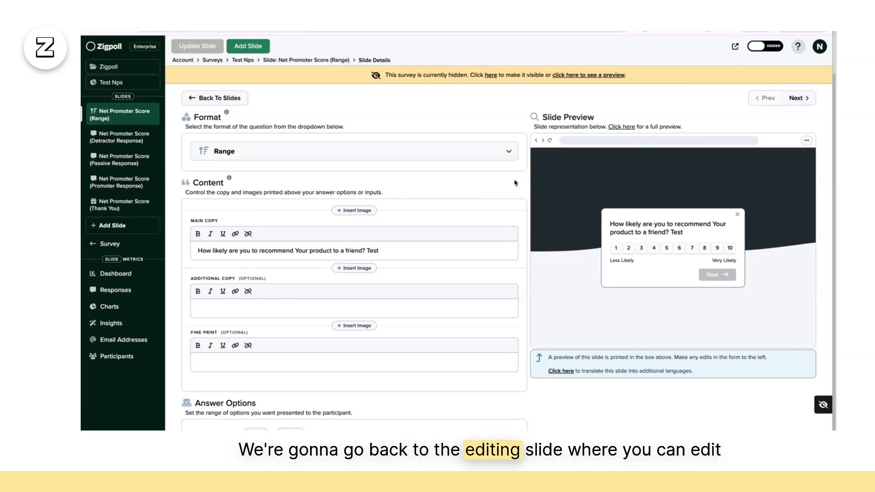
scroll(497, 223, down, 9)
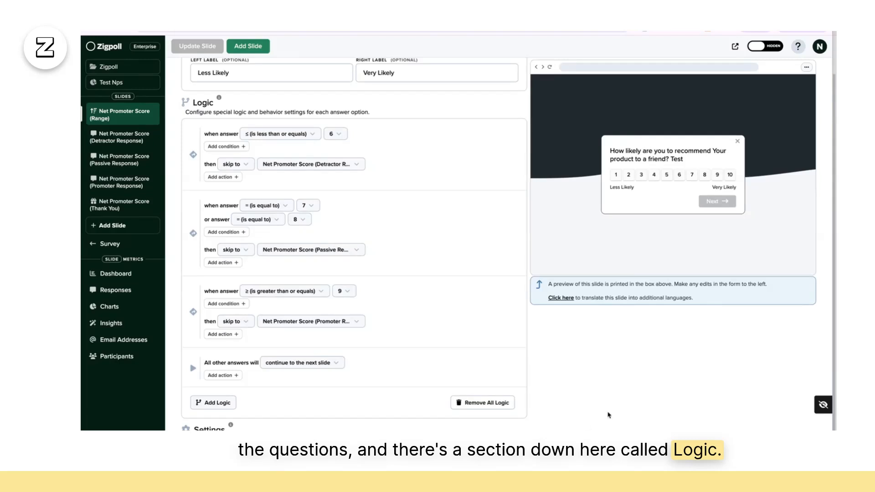
click(318, 166)
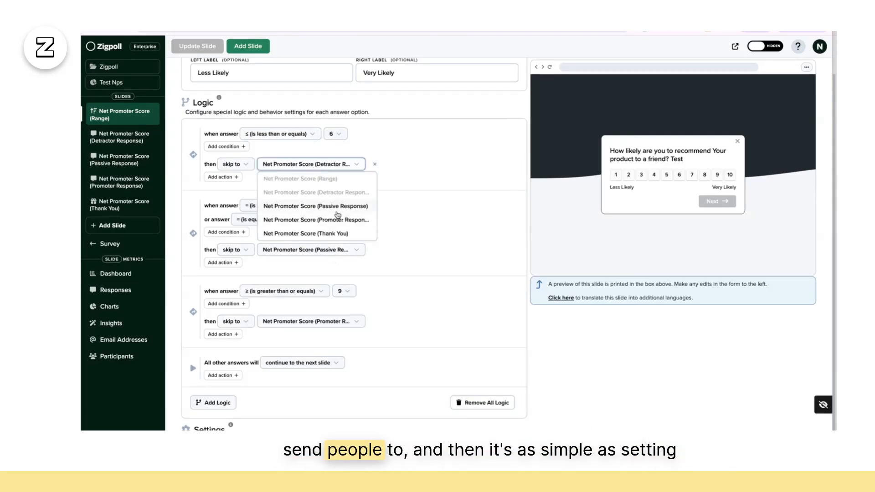
click(410, 153)
click(292, 136)
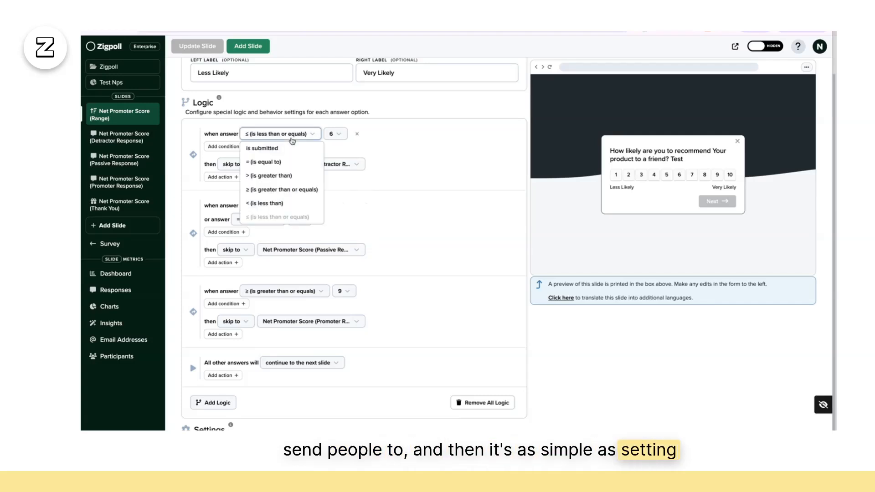
click(339, 136)
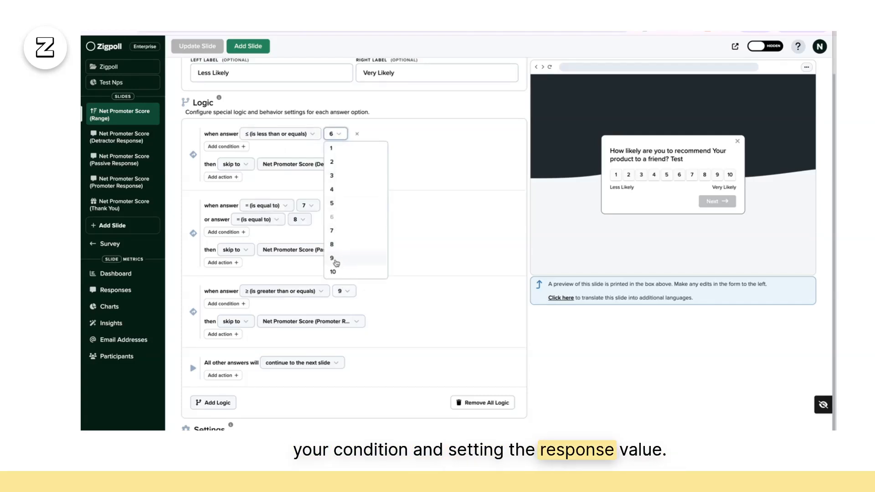
Step: Delete the logic rule for answers less than or equal to 6
scroll(390, 231, down, 2)
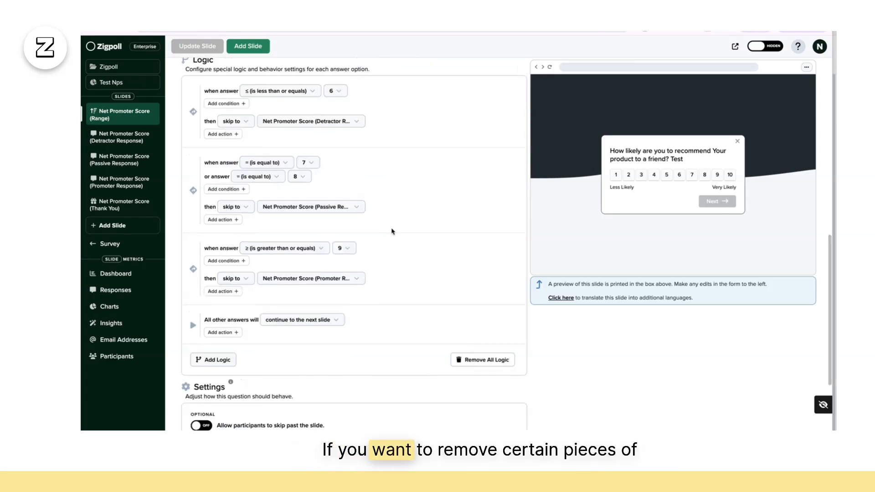
scroll(392, 231, up, 1)
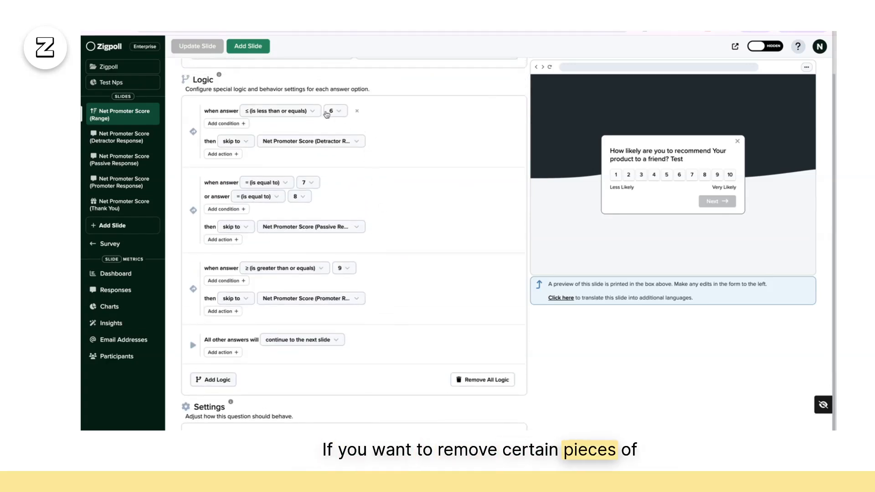
click(358, 112)
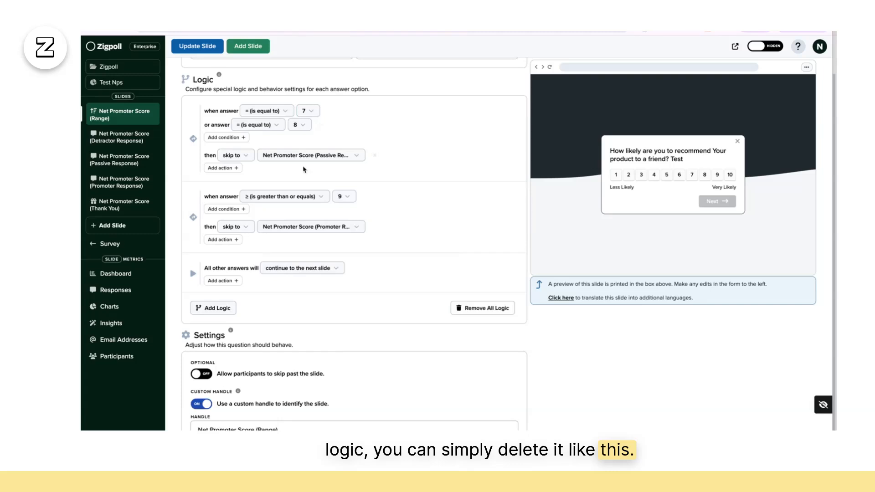
Step: Add a logic rule to the slide for answers greater than or equal to 6
click(219, 308)
scroll(315, 280, down, 1)
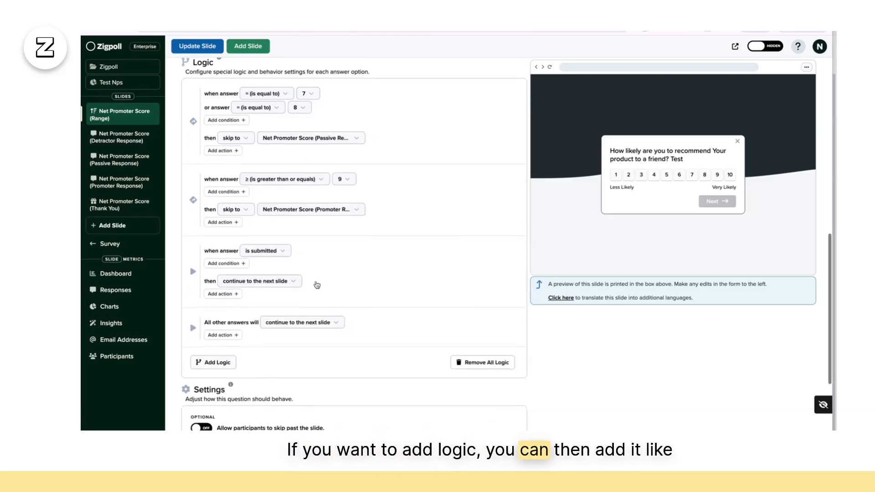
click(276, 252)
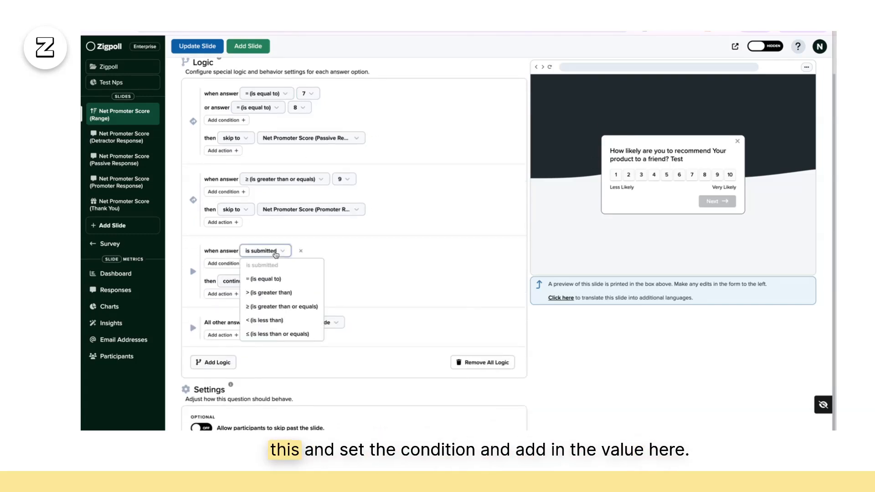
click(271, 307)
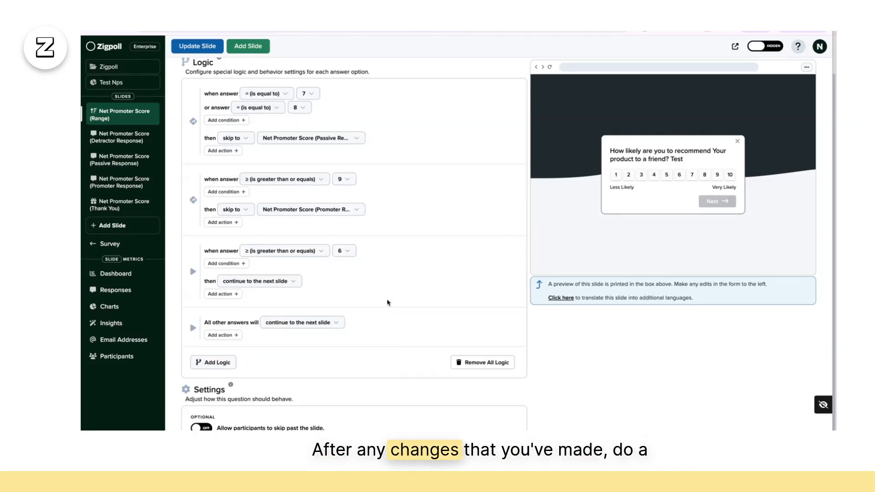
Step: Change the last logic rule's condition to less than or equal to 6 and update the slide
scroll(347, 216, up, 1)
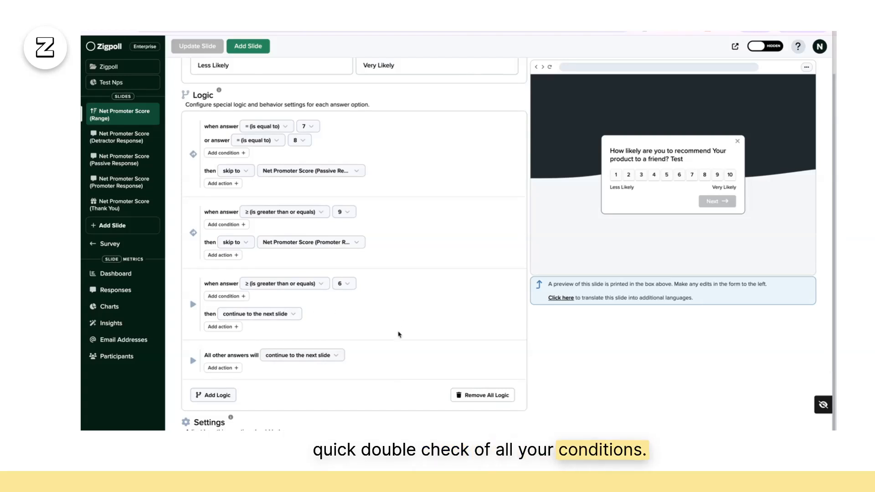
scroll(398, 335, down, 1)
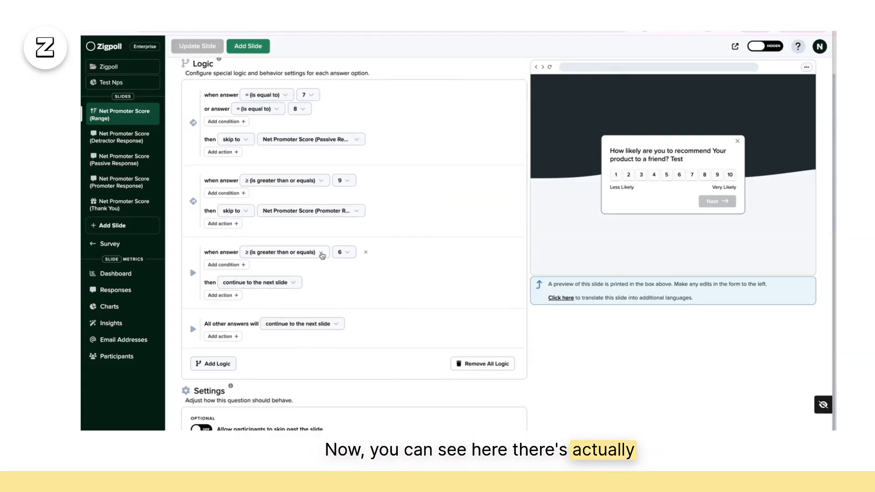
click(306, 253)
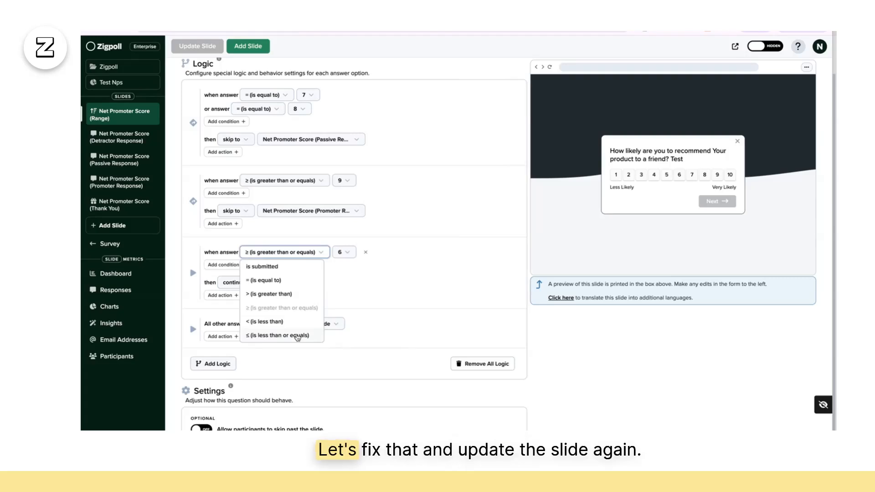
click(297, 336)
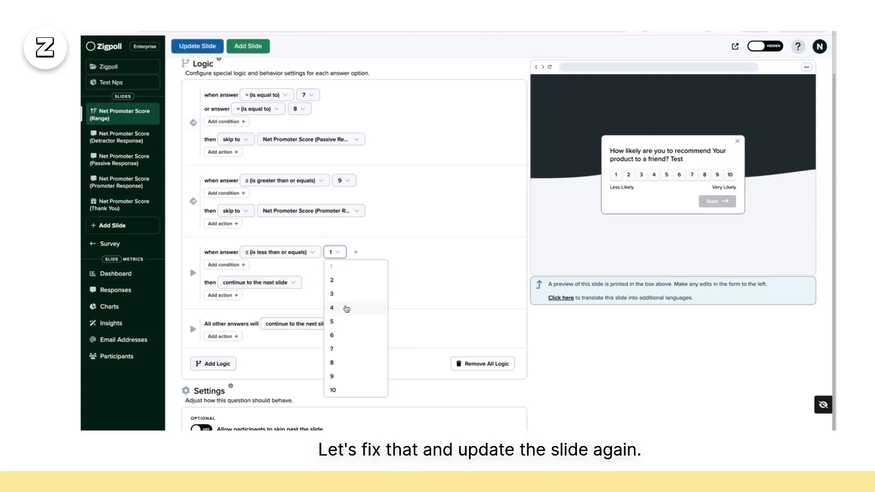
click(190, 44)
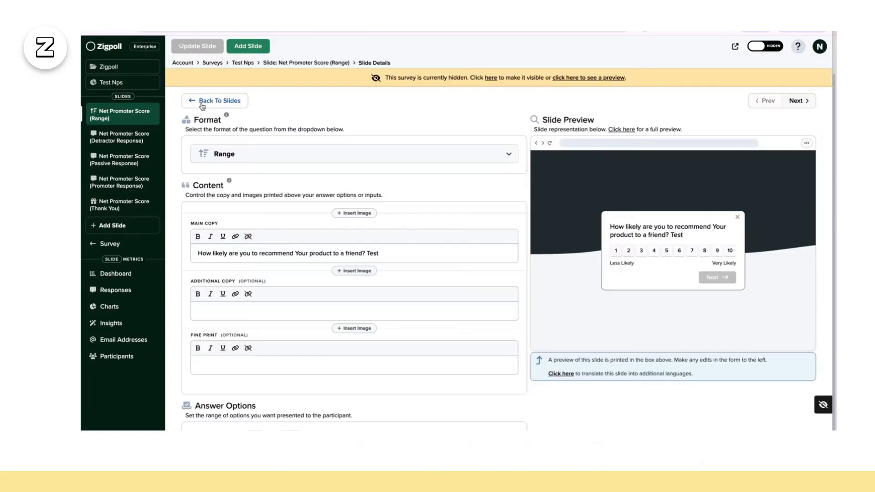
Step: Open the Test Nps survey's Design settings and preview the Page, Email and SMS delivery formats, ending on On-Site
click(139, 84)
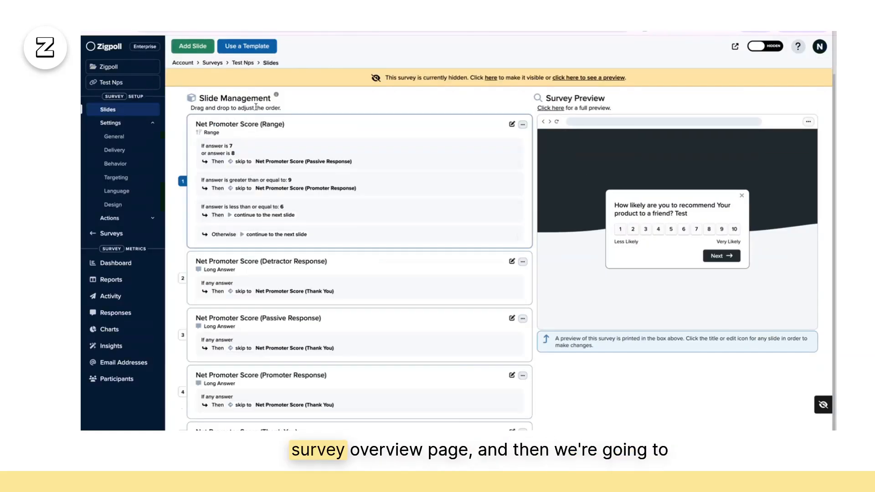
click(124, 205)
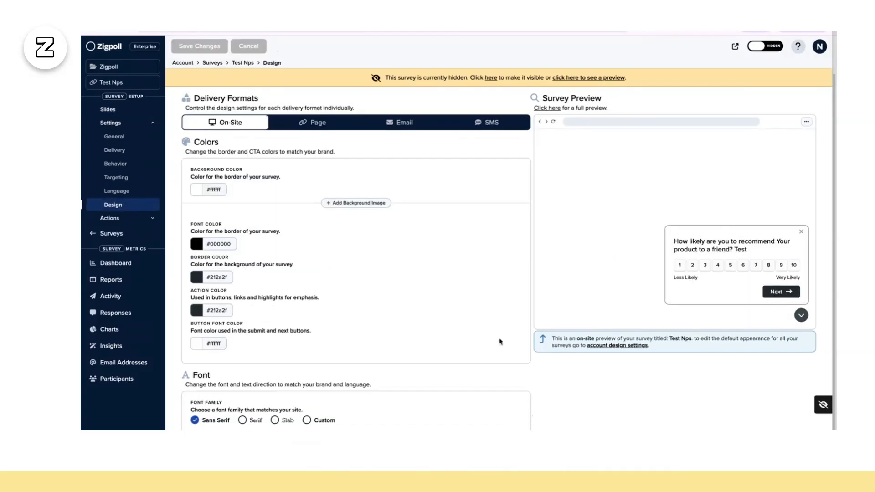
scroll(500, 342, down, 1)
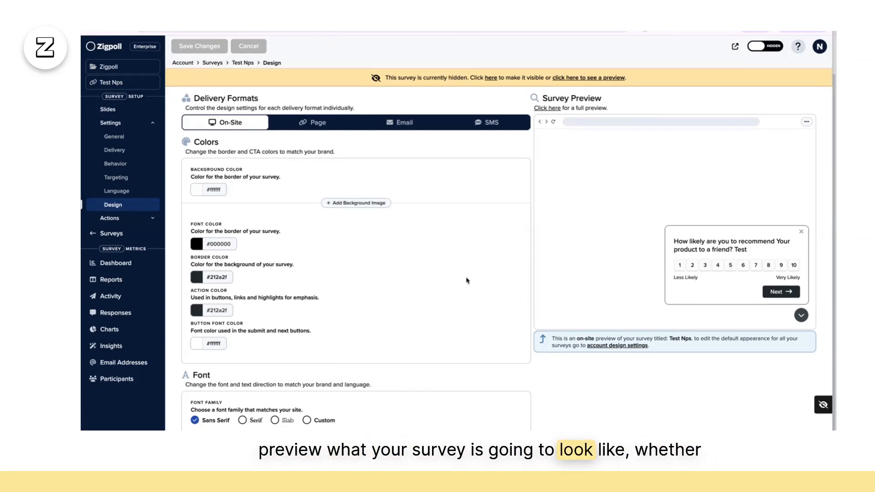
click(317, 122)
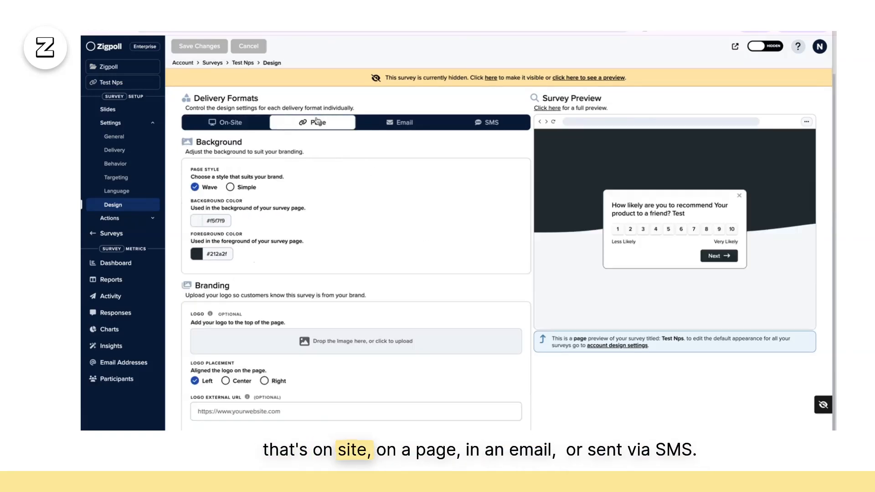
click(396, 122)
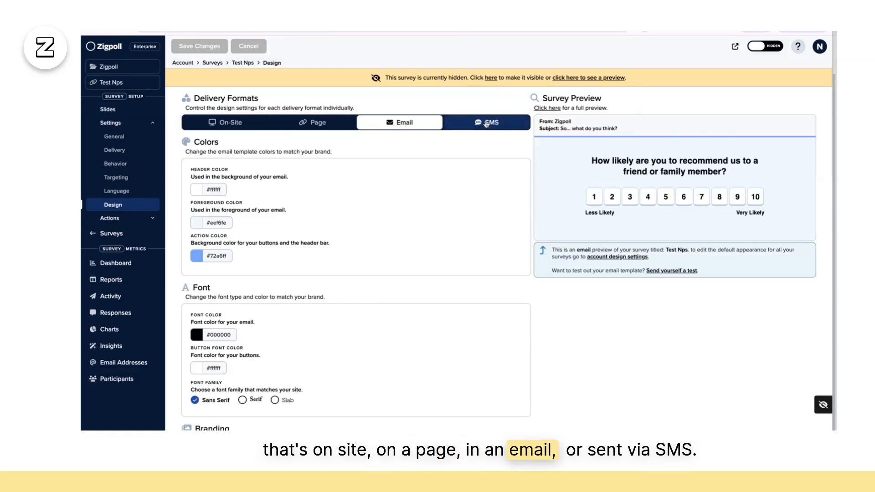
click(486, 123)
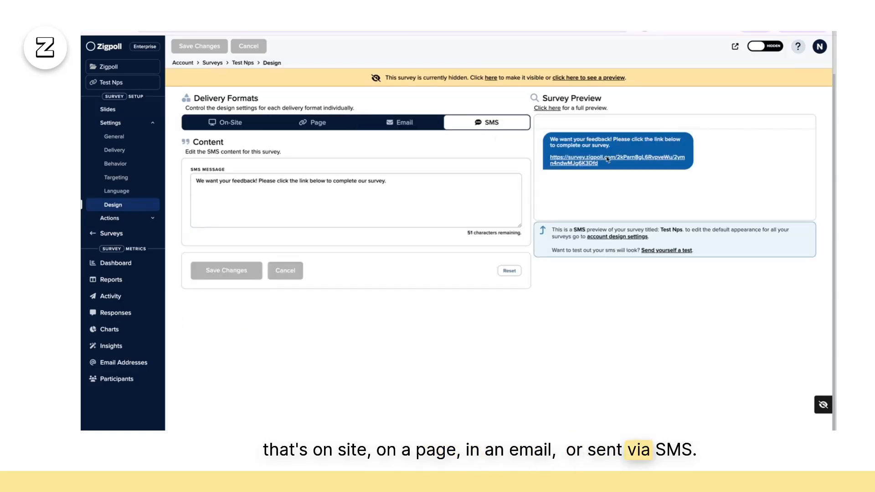
click(227, 125)
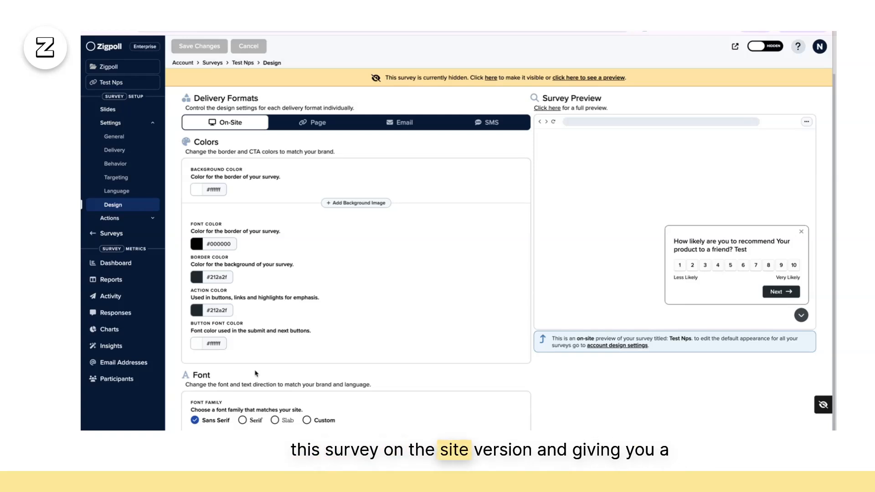
Step: Set the on-site survey's background color to a muted pink, #ce9494
scroll(321, 327, down, 1)
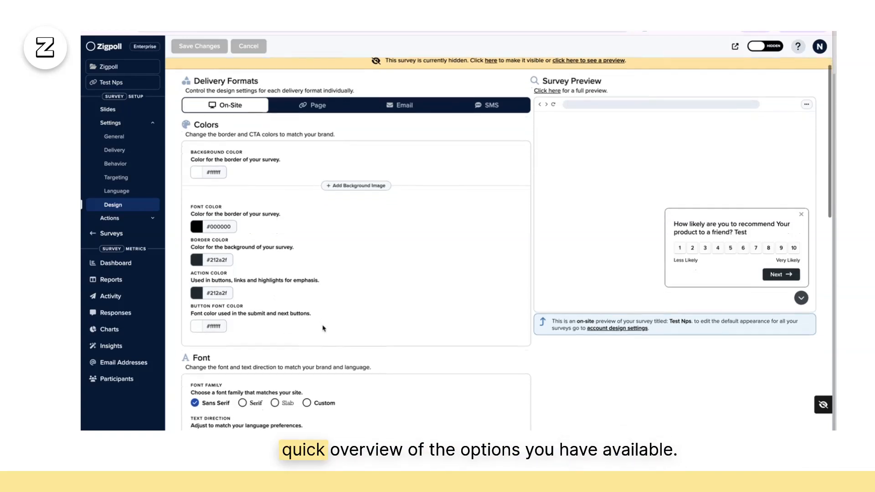
scroll(323, 328, down, 1)
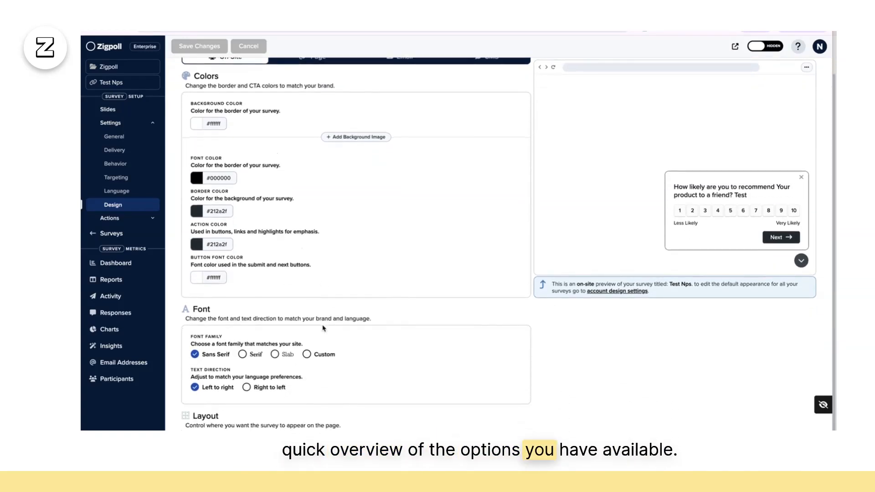
scroll(197, 178, up, 1)
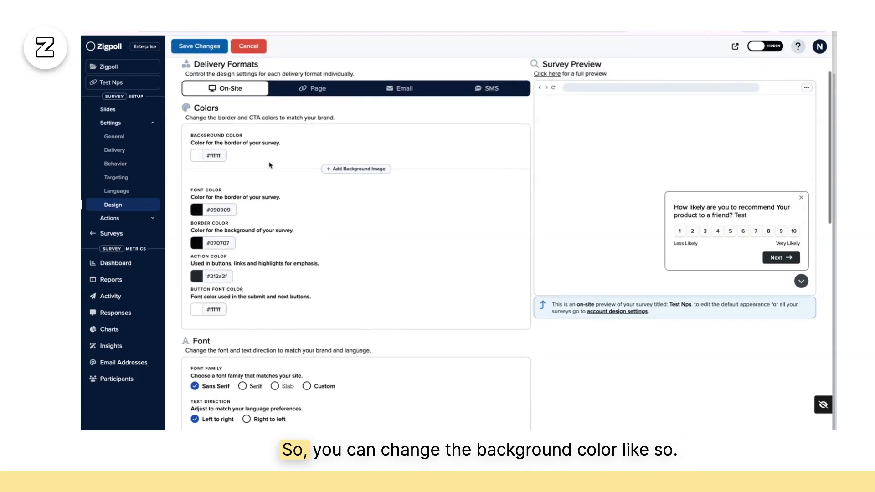
click(197, 156)
click(243, 173)
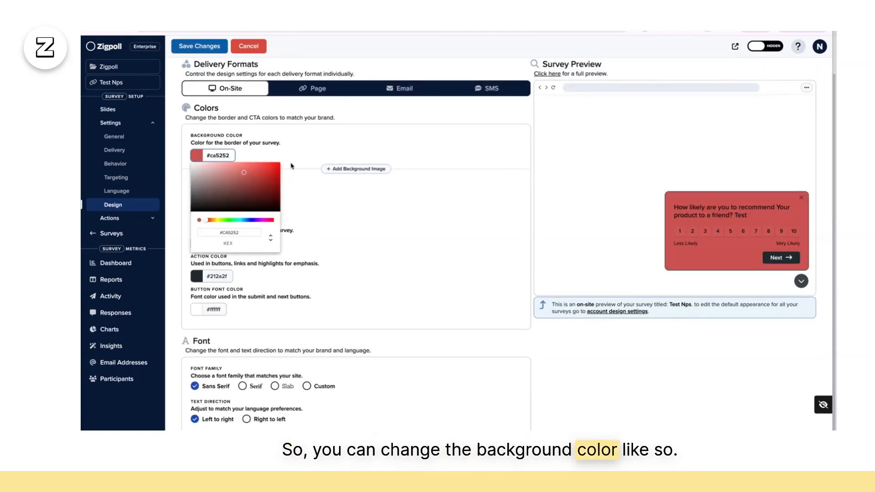
click(216, 174)
Step: Set the survey's font color to red #ff0c0c and its border color to blue #00a2ff
click(197, 209)
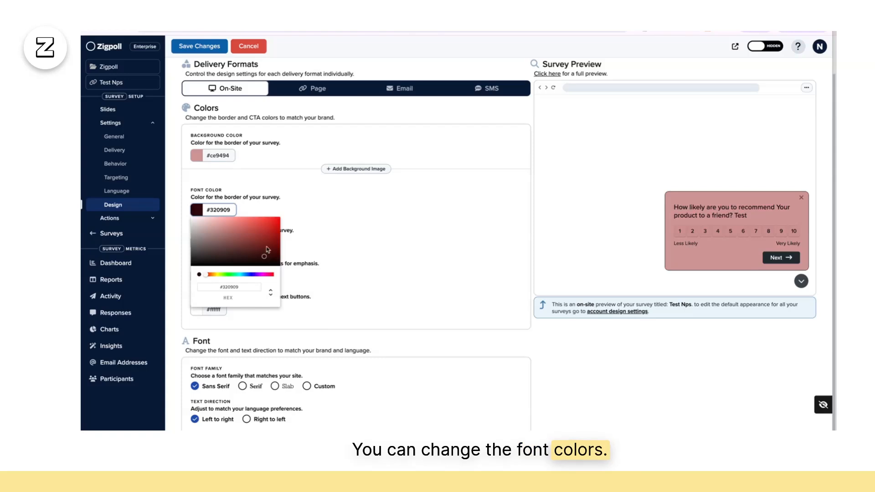
drag(268, 250, 277, 212)
click(323, 248)
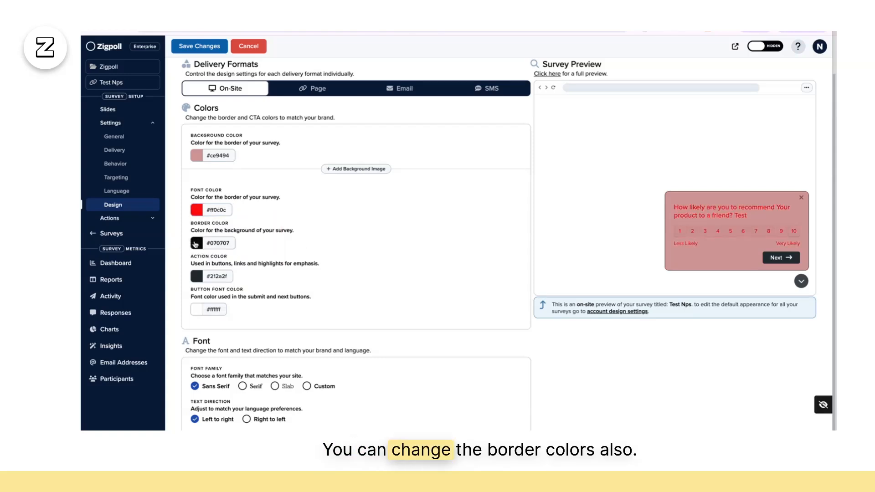
click(194, 240)
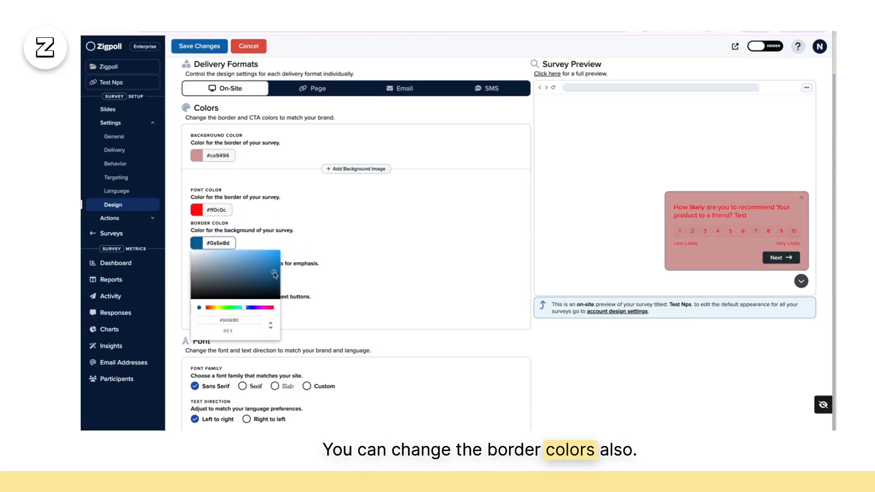
drag(275, 272, 281, 249)
click(341, 252)
Step: Set the action color to blue #1d83bf and the button font color to red #c60202
scroll(341, 252, down, 1)
click(198, 217)
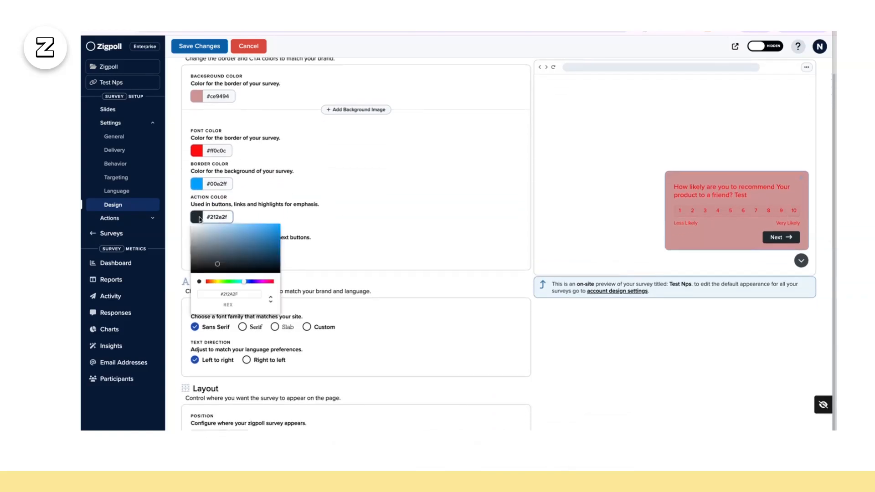
click(267, 266)
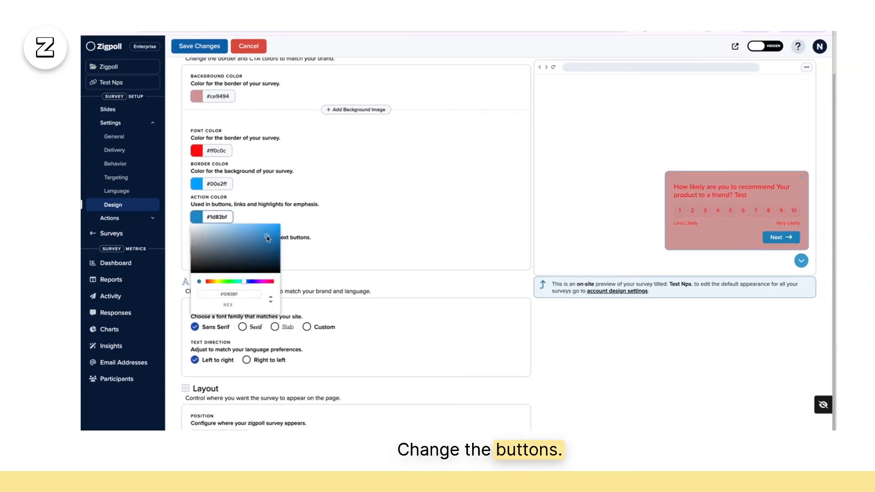
click(342, 234)
click(198, 254)
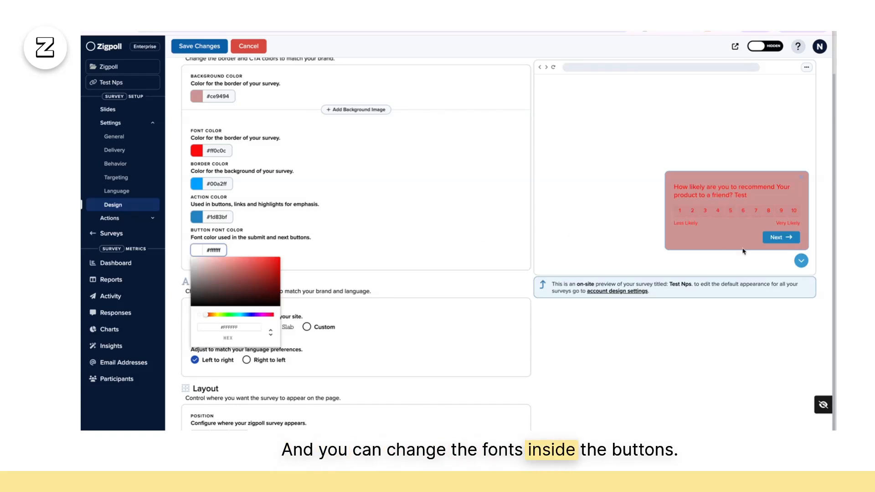
click(279, 269)
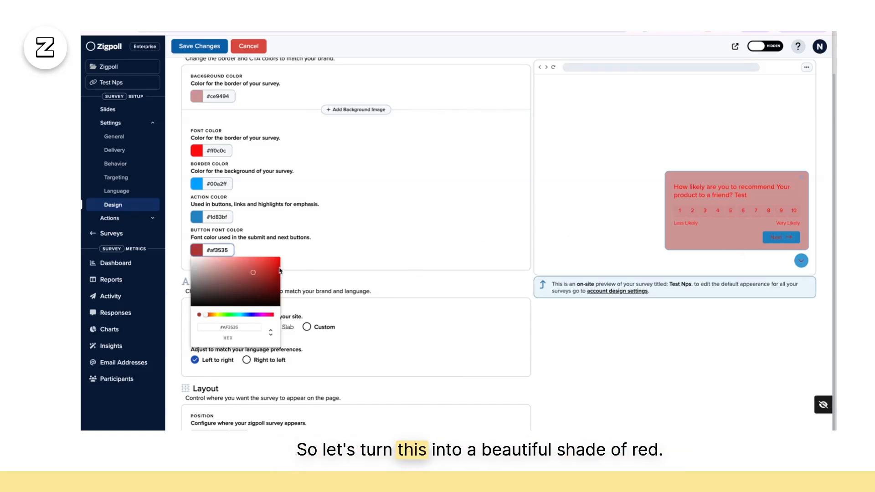
click(389, 249)
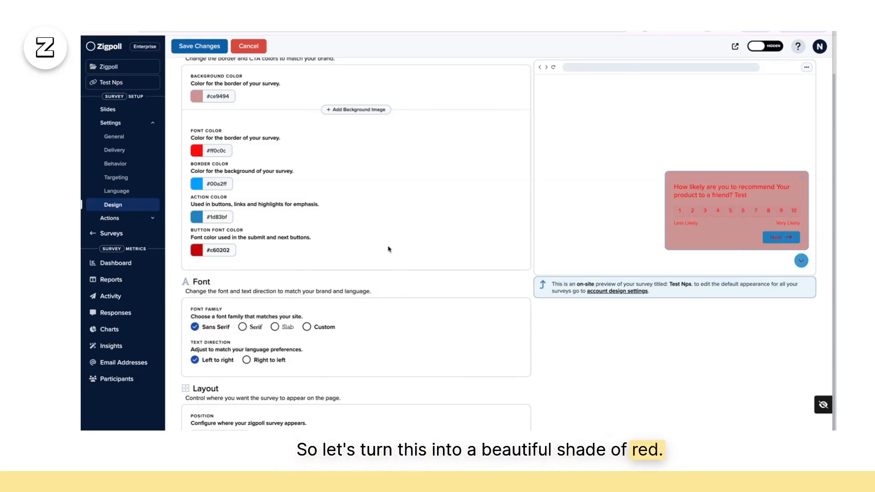
Step: Try the Custom font family for the survey and settle on Serif
scroll(388, 249, up, 1)
scroll(389, 249, up, 1)
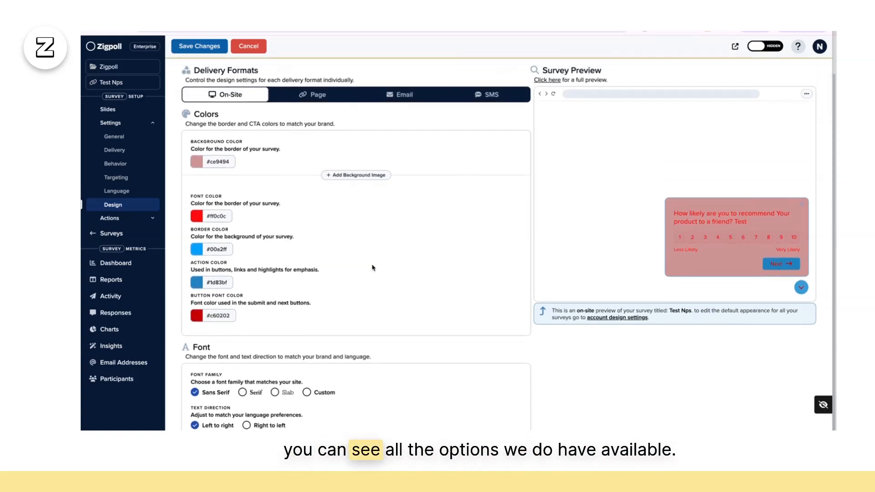
scroll(379, 260, down, 1)
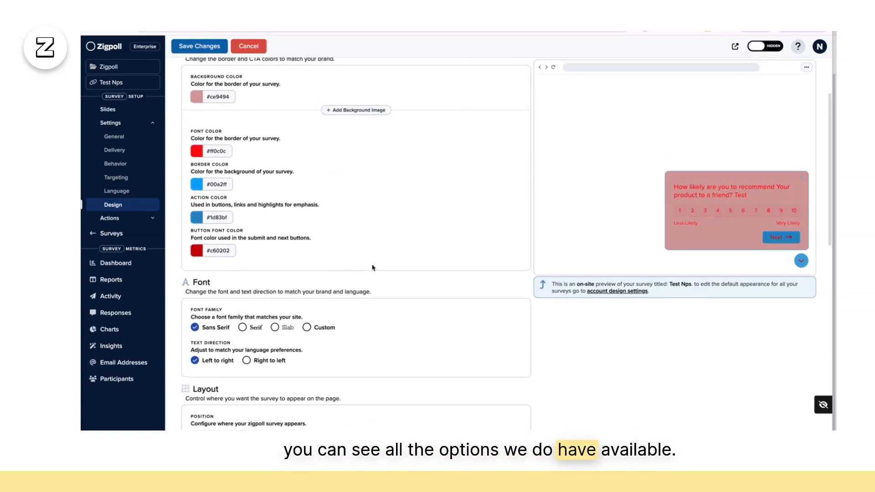
scroll(372, 267, down, 4)
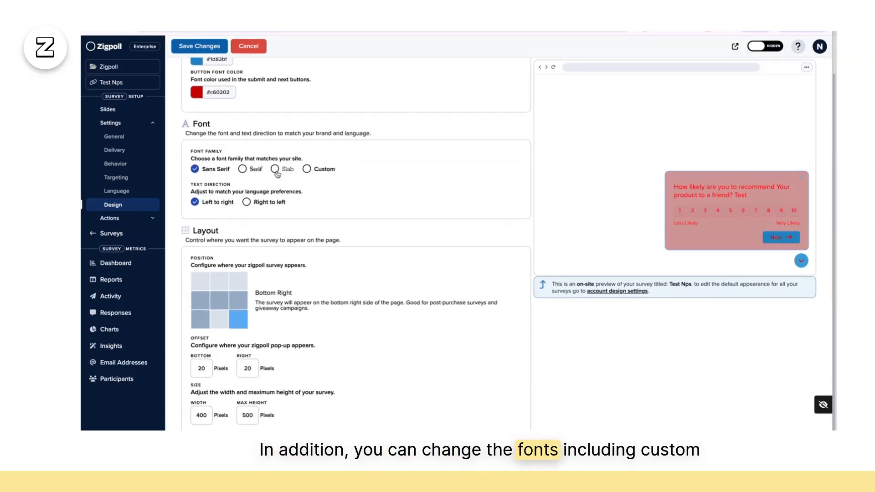
click(319, 169)
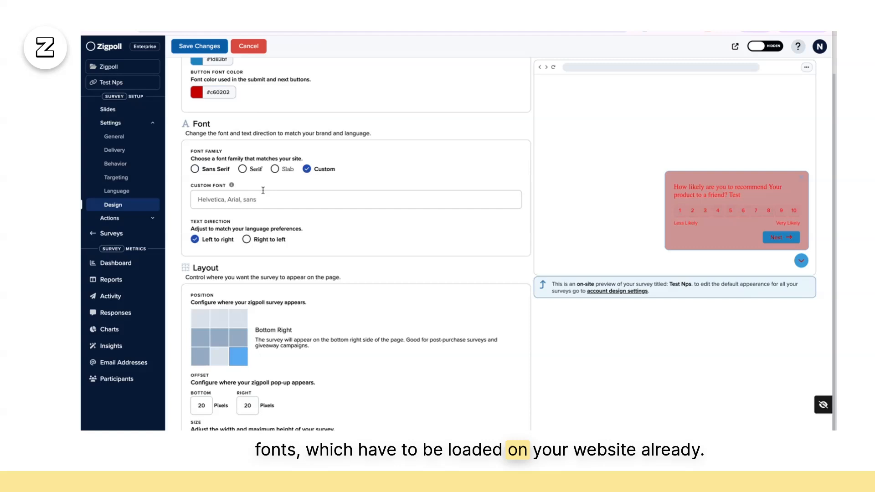
click(242, 169)
Step: Try several on-page survey positions, including Right Middle and Left Middle, and return to Bottom Right
scroll(263, 233, down, 3)
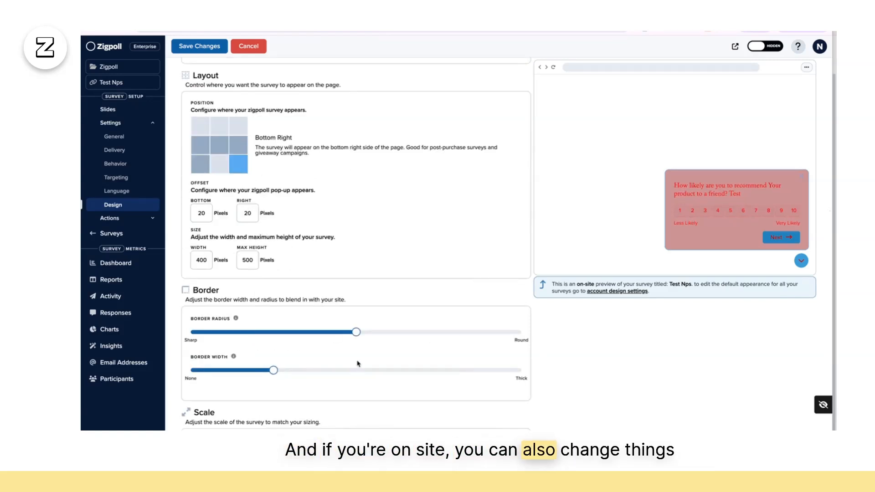
click(238, 145)
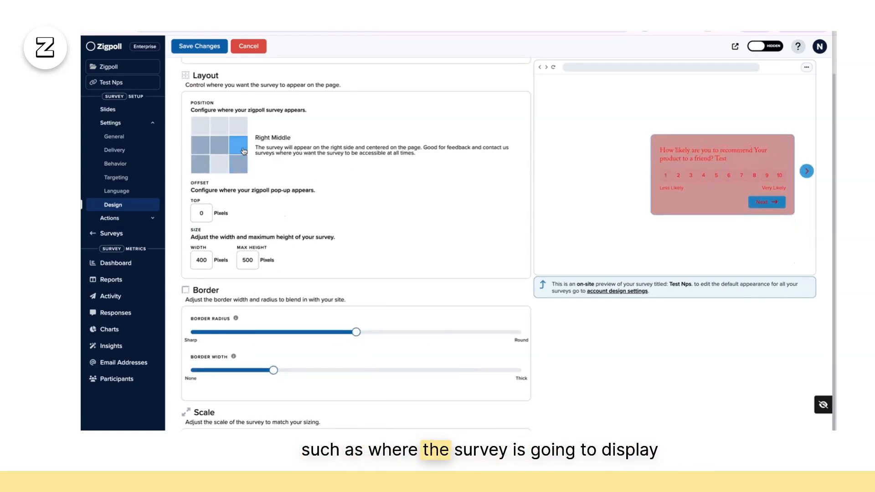
click(241, 169)
click(200, 164)
click(200, 145)
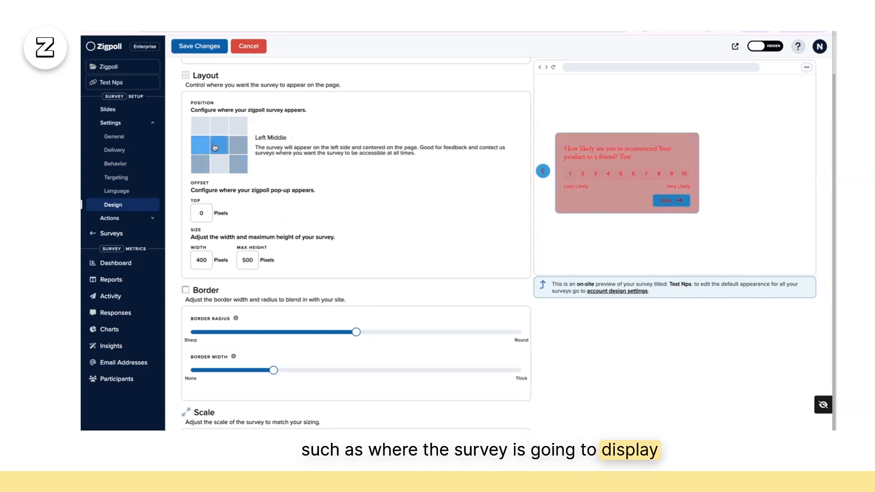
click(220, 145)
click(237, 145)
click(238, 164)
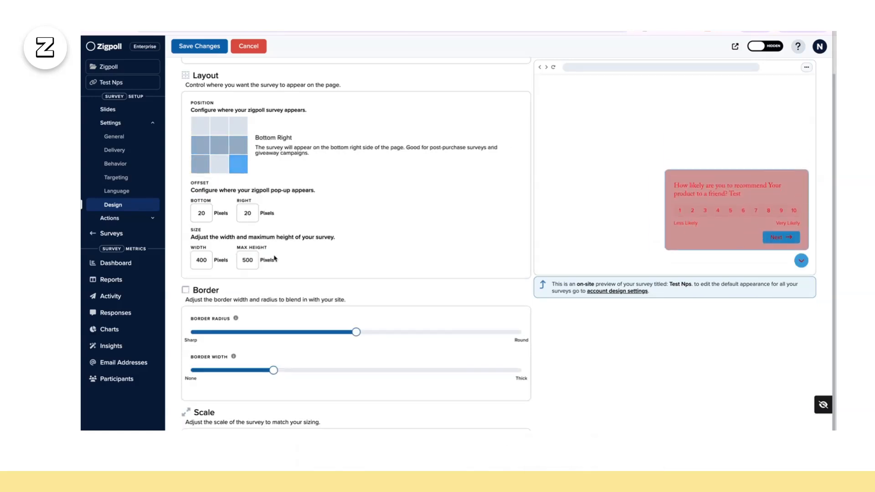
Step: Set the survey's border radius to 4px and increase the border width to about three quarters of its range
scroll(273, 255, down, 1)
drag(354, 287, 313, 294)
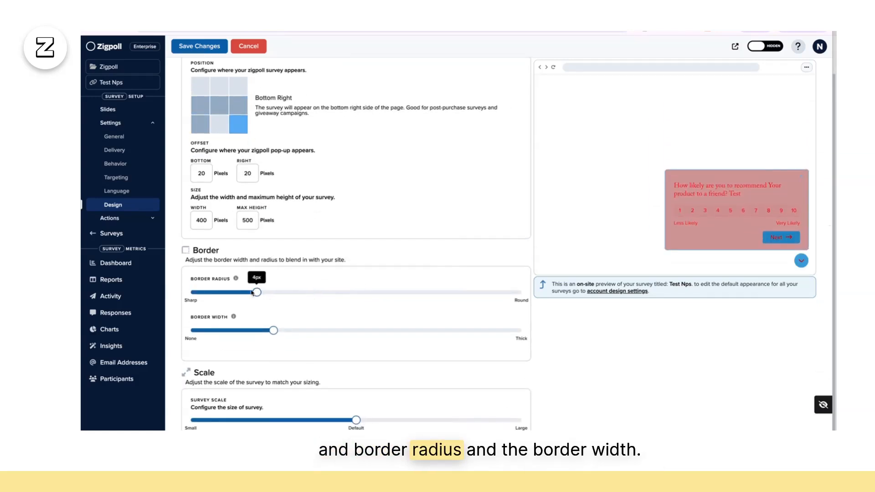
drag(272, 330, 439, 330)
scroll(331, 273, down, 5)
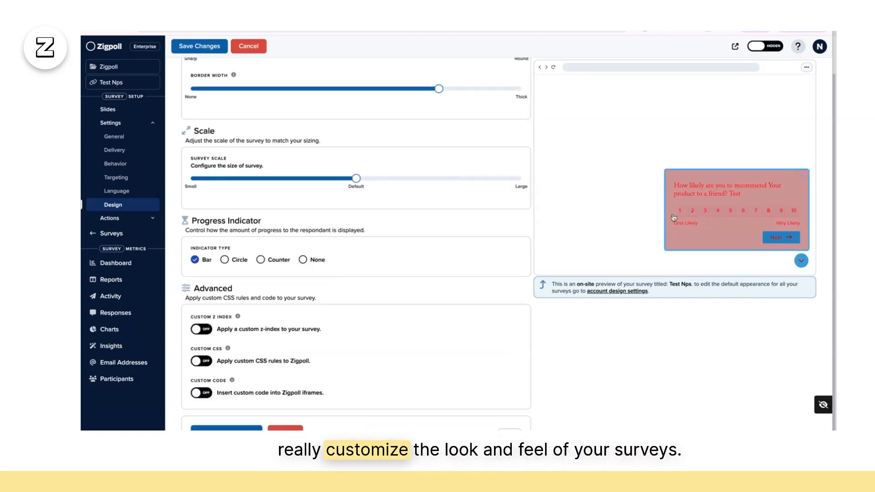
scroll(490, 246, up, 4)
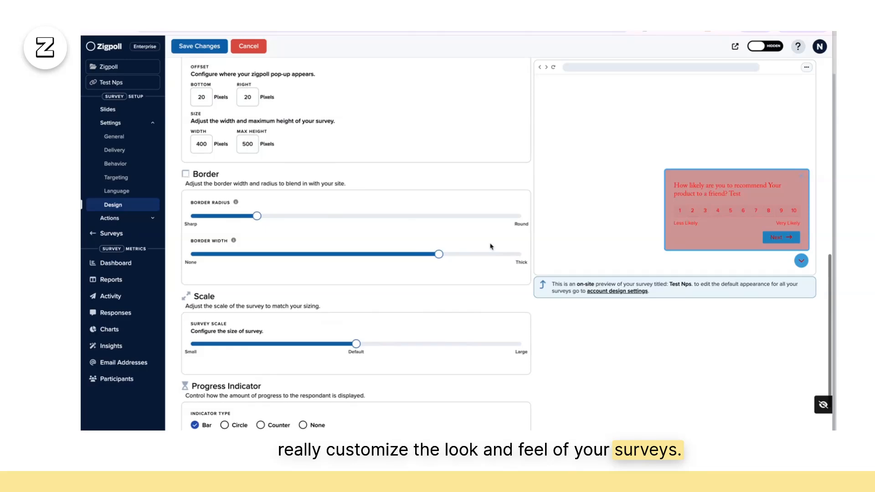
scroll(491, 247, up, 4)
scroll(490, 246, down, 4)
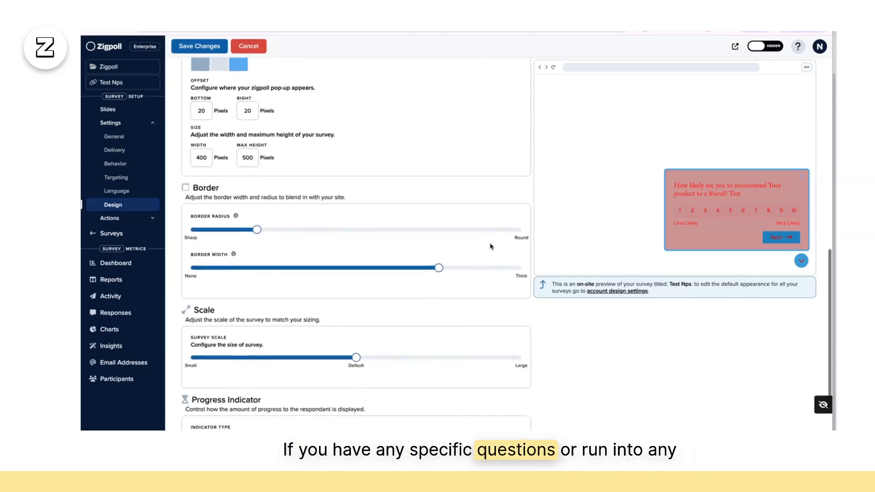
scroll(490, 246, down, 1)
scroll(491, 246, up, 8)
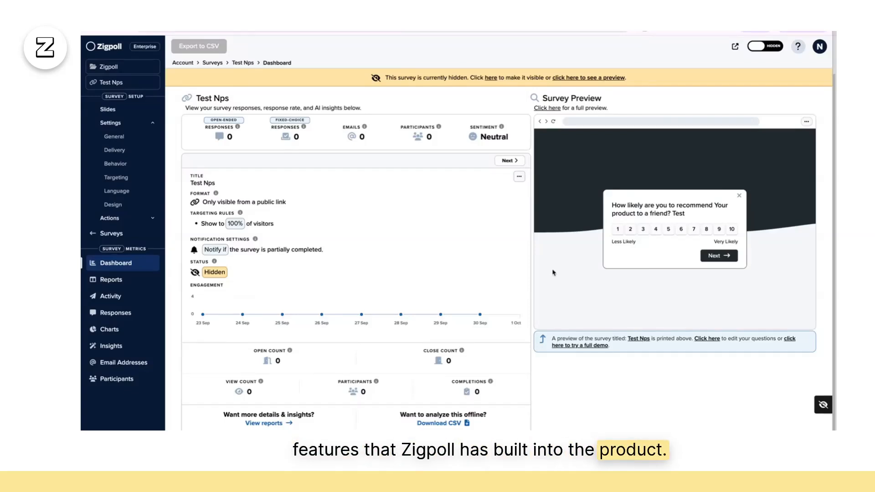
Step: Switch to the NPS Example survey and review its dashboard, including the Z-GPT Insights and engagement figures
click(137, 83)
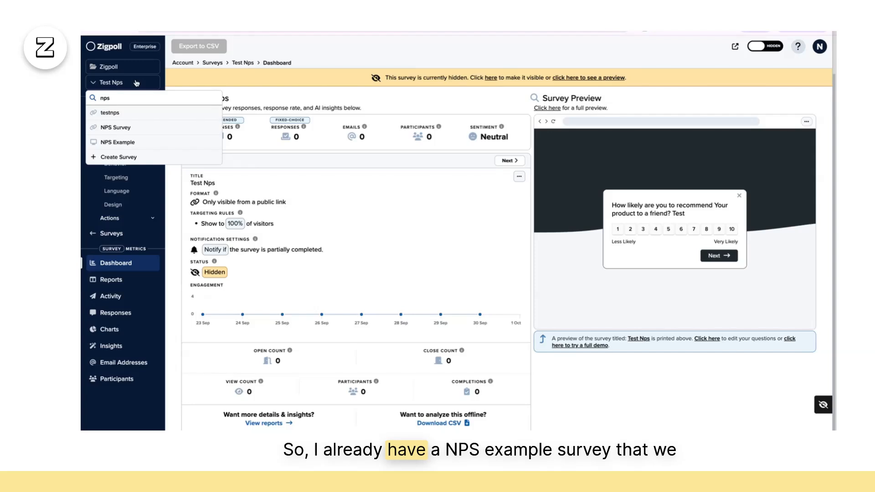
click(133, 144)
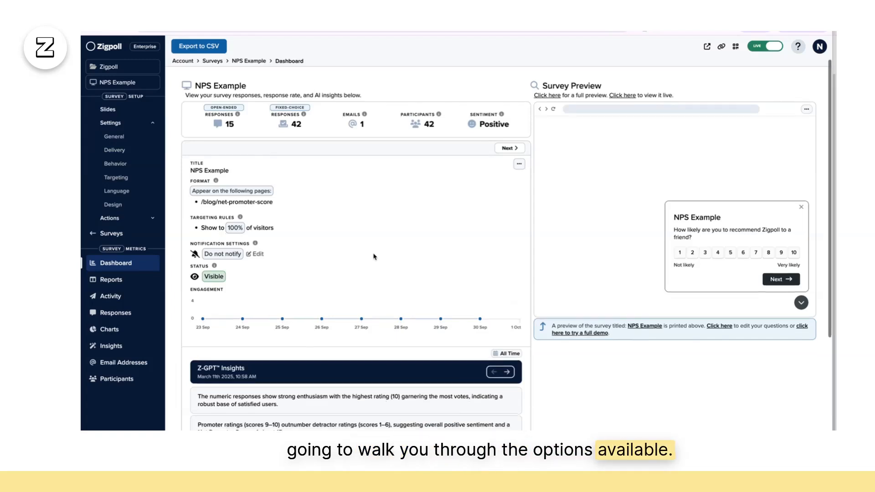
scroll(374, 256, down, 5)
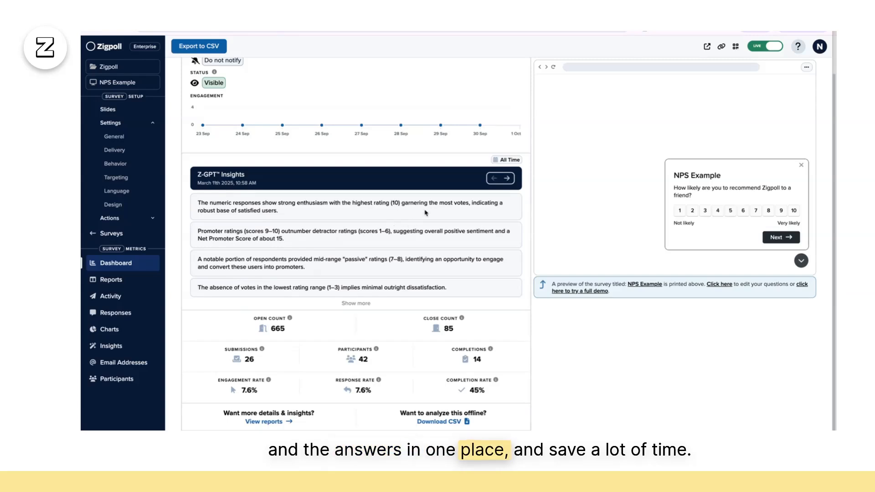
scroll(433, 214, up, 1)
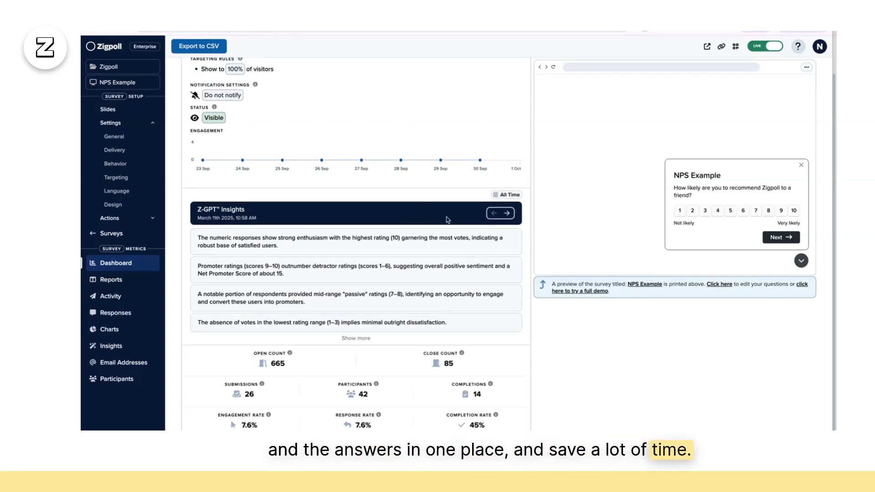
scroll(448, 220, up, 4)
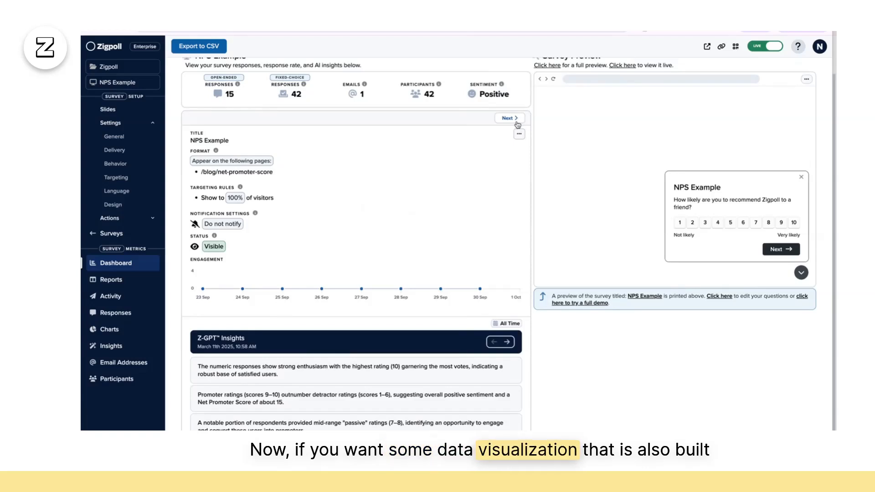
scroll(518, 124, up, 1)
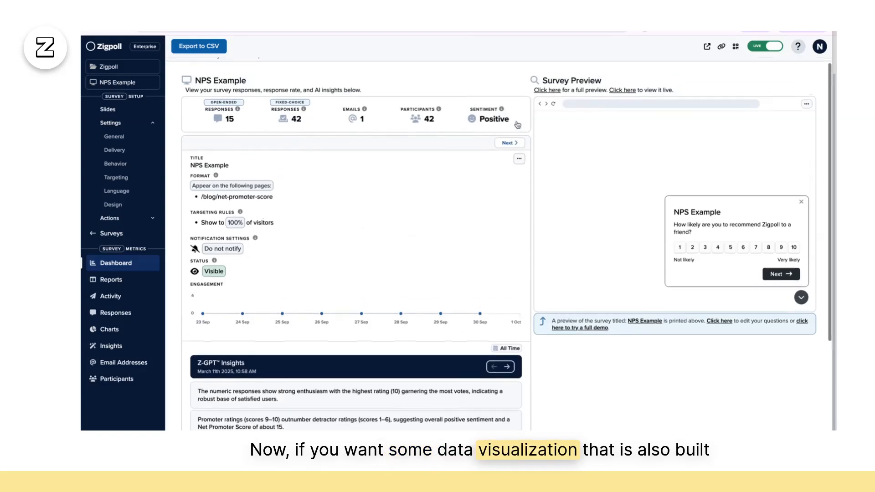
Step: Show the response results of the NPS Example survey's first question and look at the chart's date range options
click(507, 144)
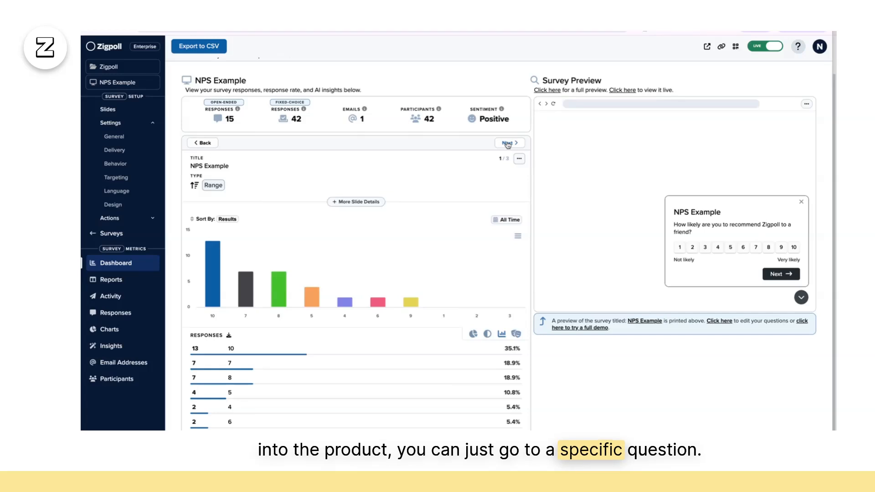
scroll(547, 205, down, 1)
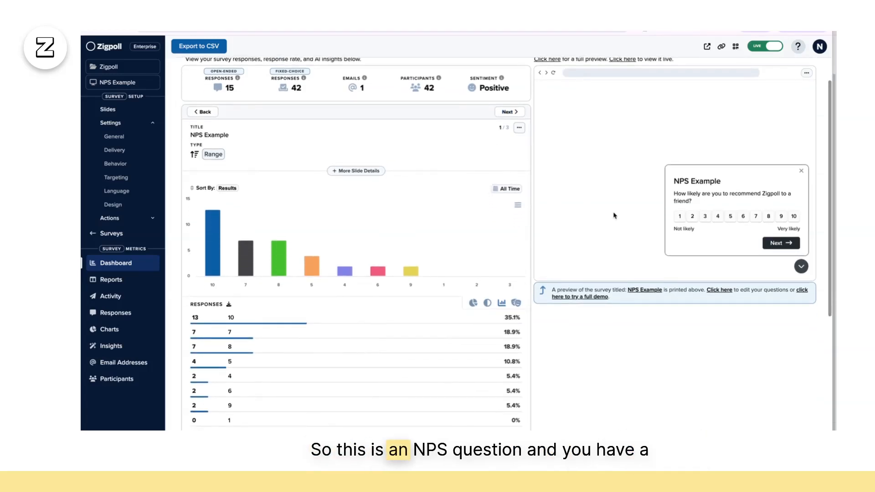
scroll(378, 256, down, 1)
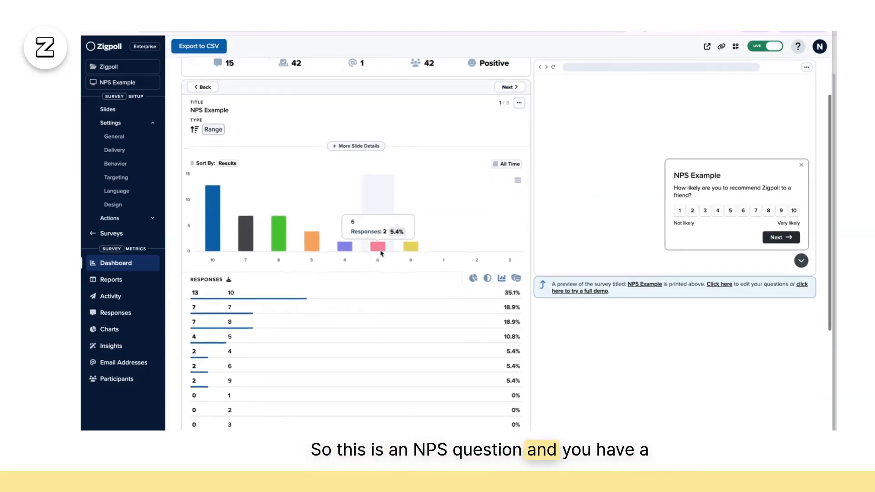
scroll(411, 281, down, 1)
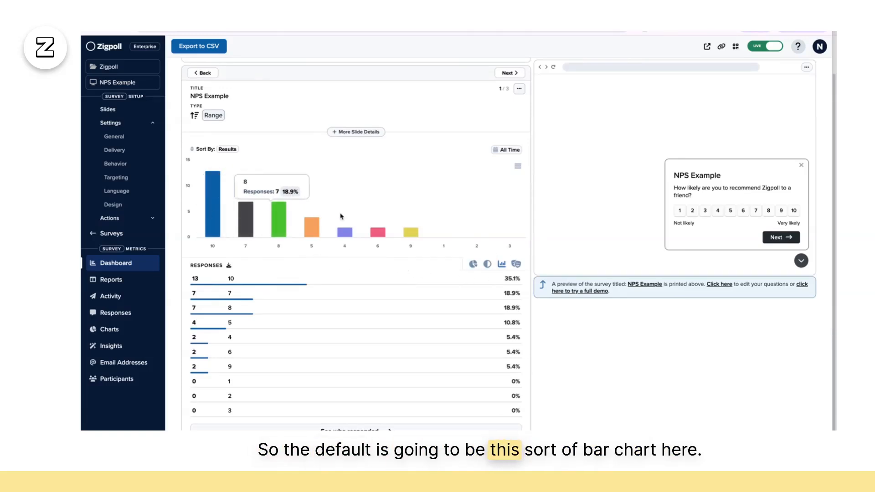
click(505, 150)
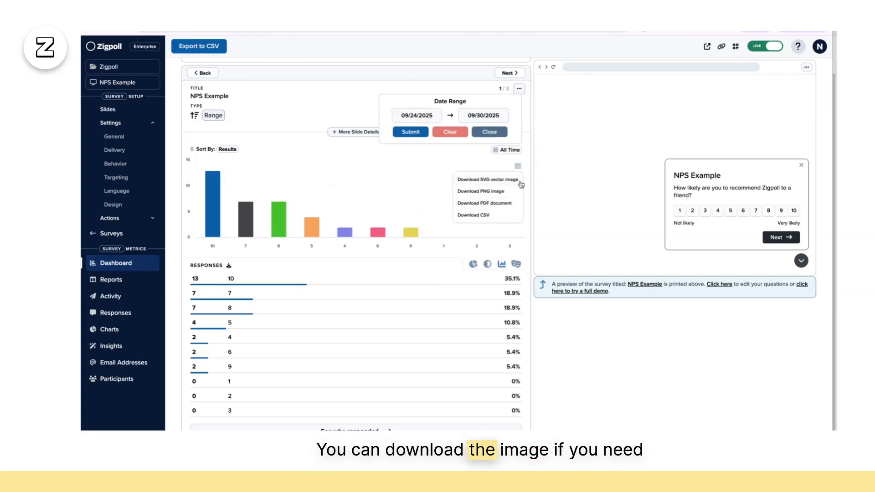
click(489, 132)
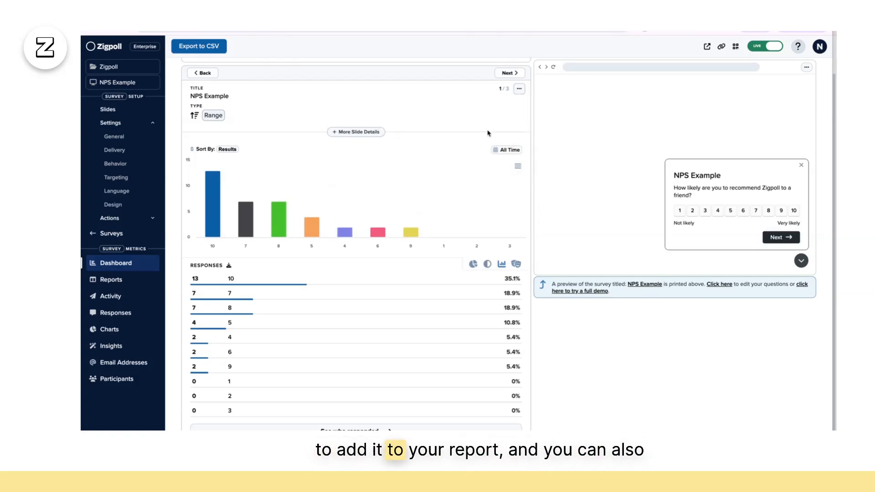
Step: Try the pie, donut and bar charts for the question's responses and settle on the NPS chart
click(474, 264)
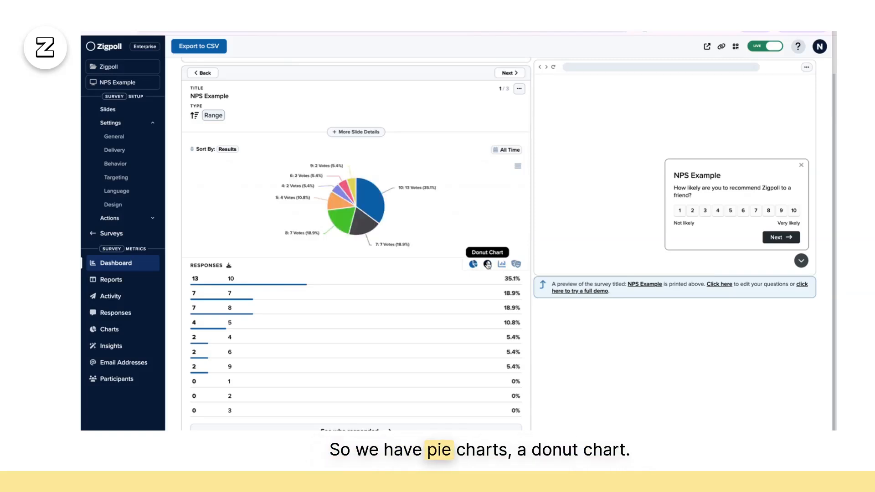
click(487, 264)
click(502, 264)
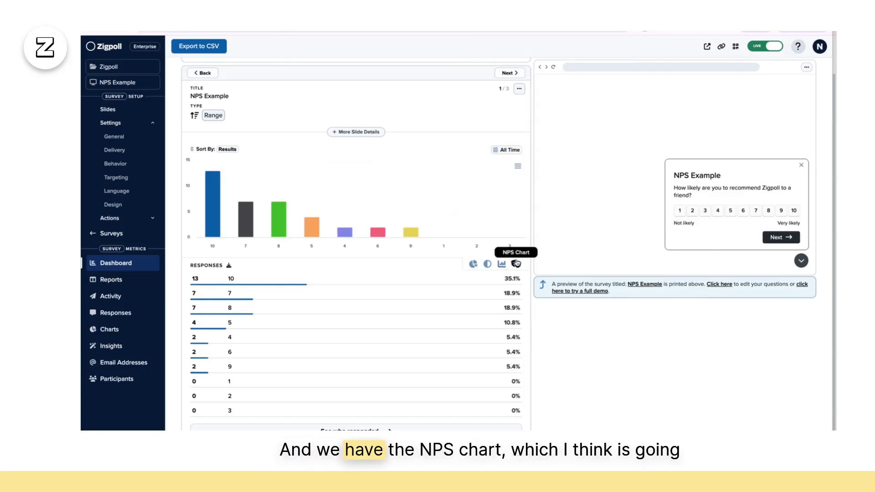
click(516, 263)
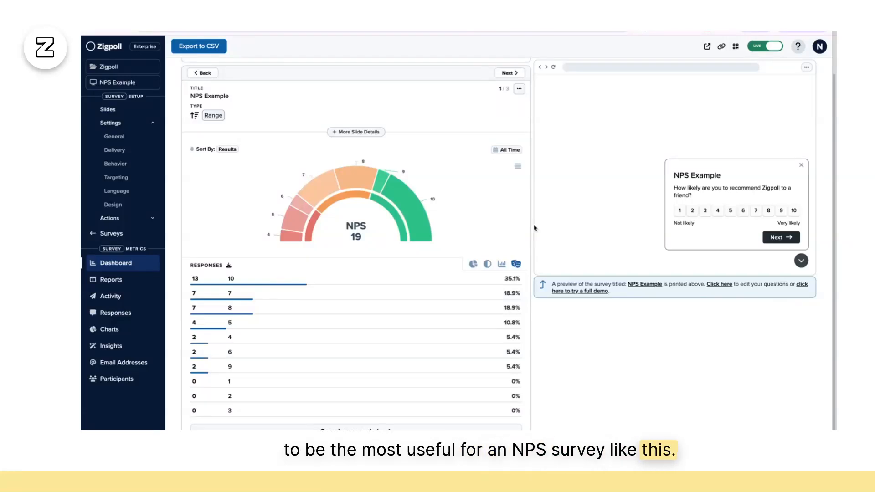
mouse_move(391, 234)
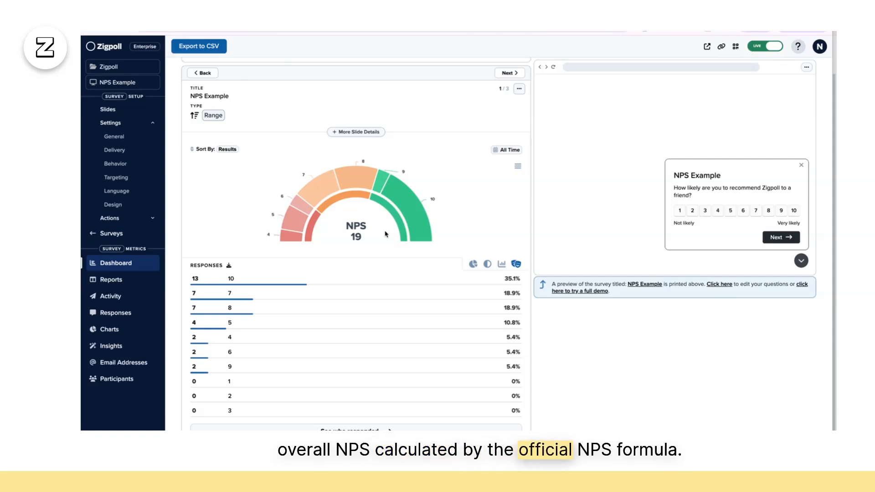
scroll(567, 269, up, 2)
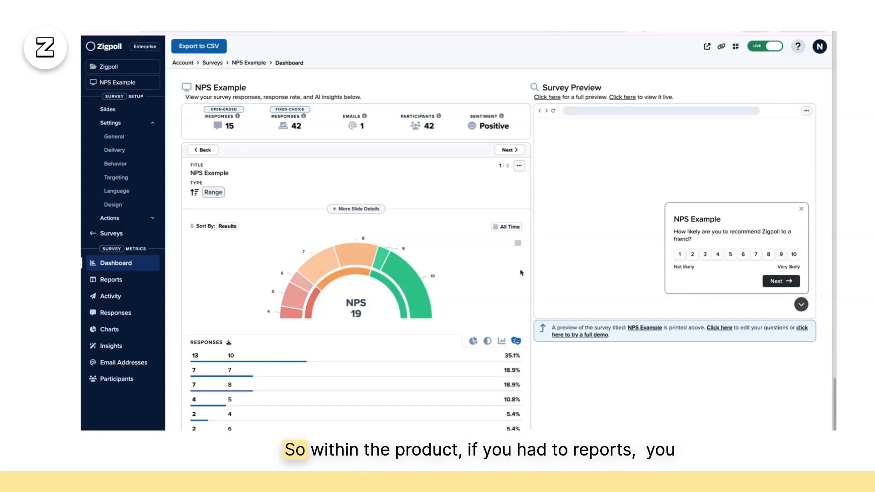
Step: Generate a report of the NPS Example responses with the start date set to 02/01/2024 and look through its columns
click(133, 282)
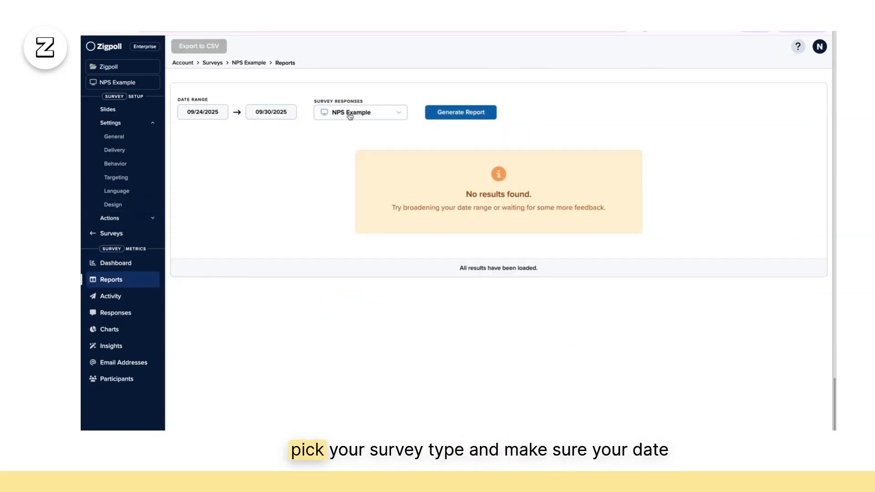
click(206, 114)
click(185, 132)
click(184, 132)
click(185, 132)
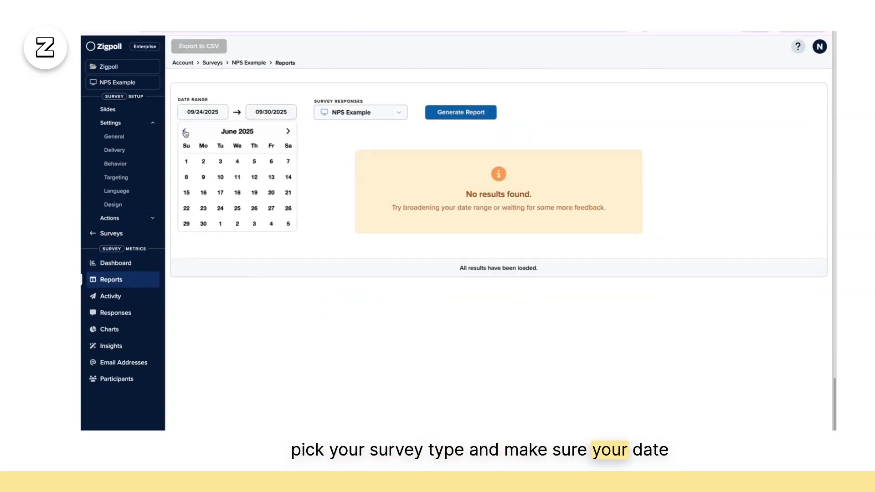
click(185, 131)
click(185, 132)
click(185, 132)
click(185, 131)
click(185, 131)
click(185, 131)
click(185, 131)
click(184, 132)
click(184, 131)
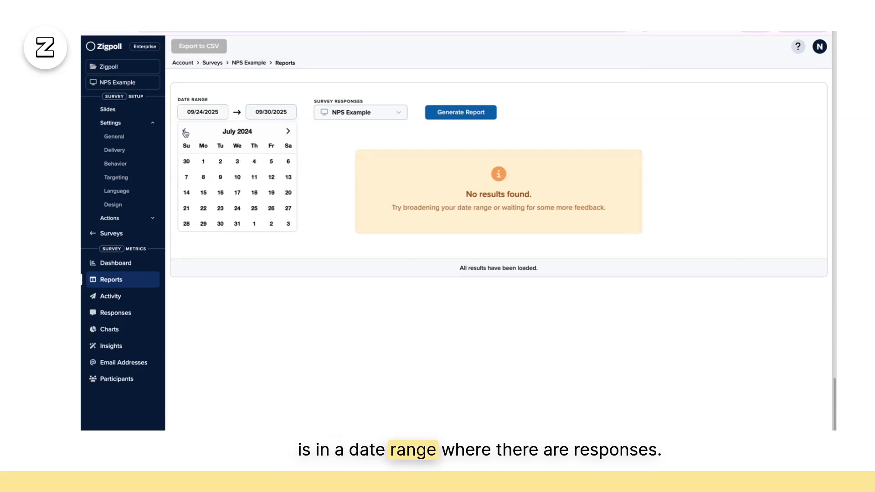
click(185, 131)
click(185, 131)
click(185, 131)
click(184, 131)
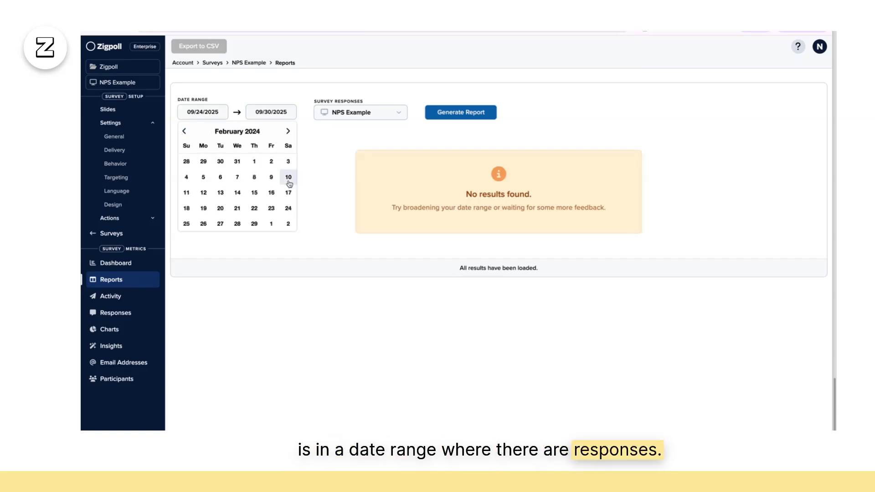
click(254, 162)
click(445, 112)
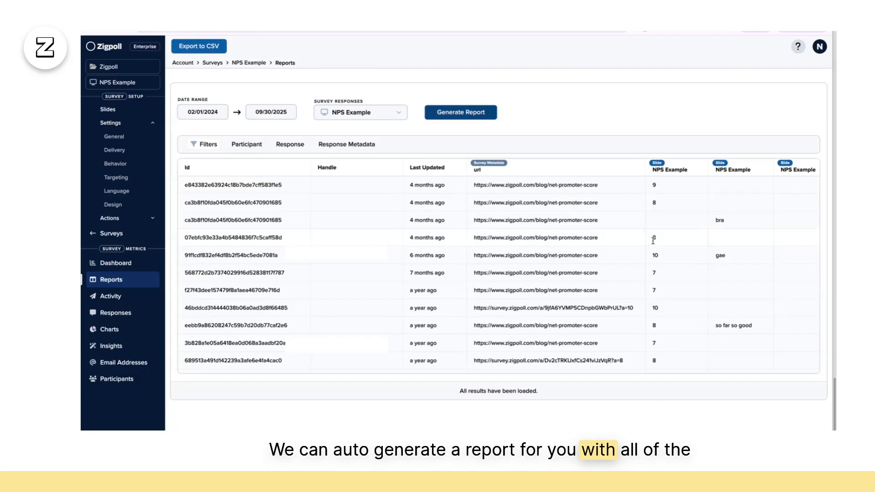
scroll(653, 242, right, 1)
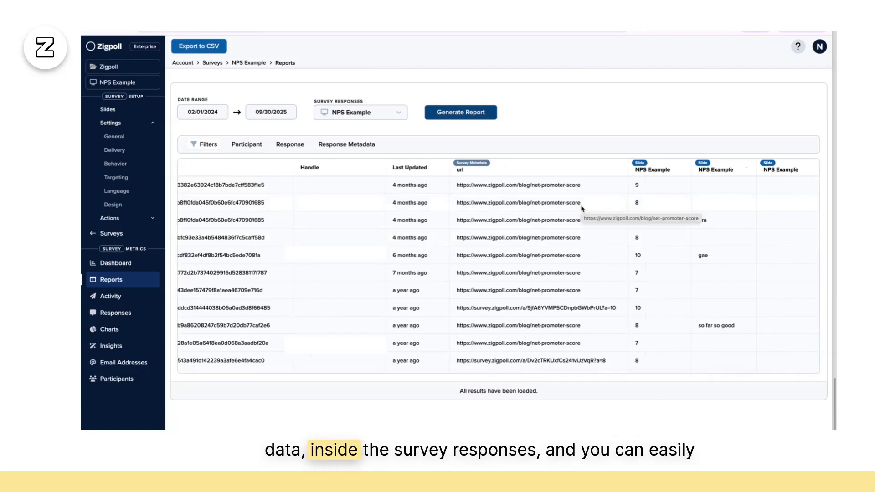
scroll(588, 214, left, 1)
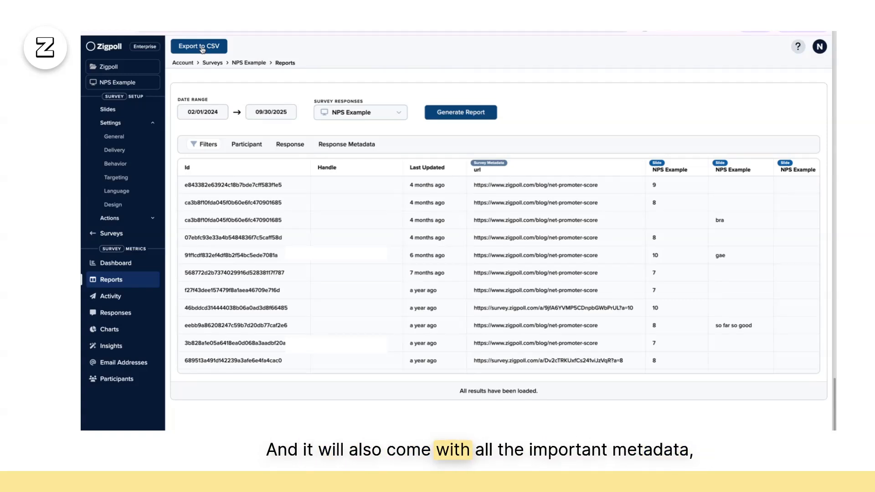
Step: Add the browser-language and email response metadata columns to the report
click(335, 145)
click(316, 171)
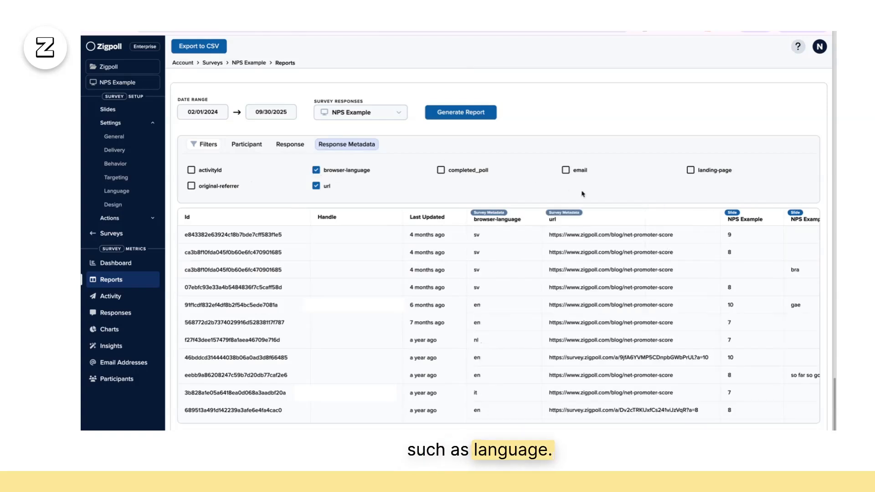
click(565, 171)
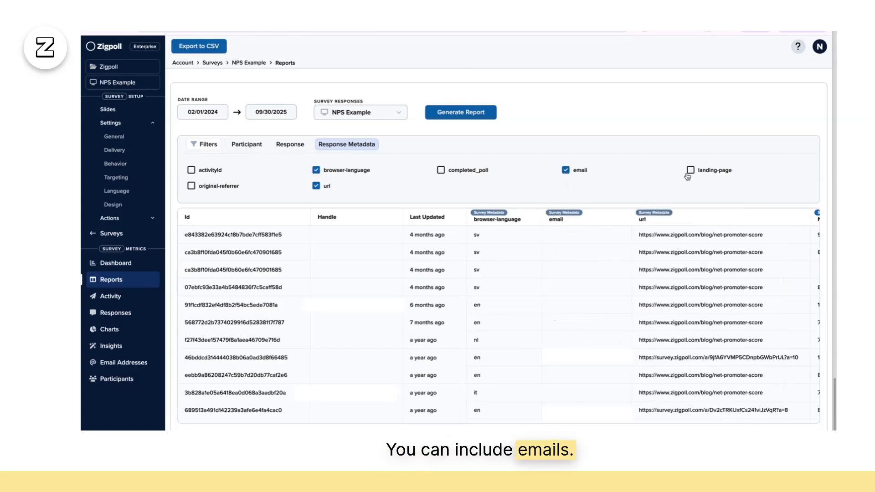
Step: Add the Device, Zip and IP Address participant columns to the report
click(248, 144)
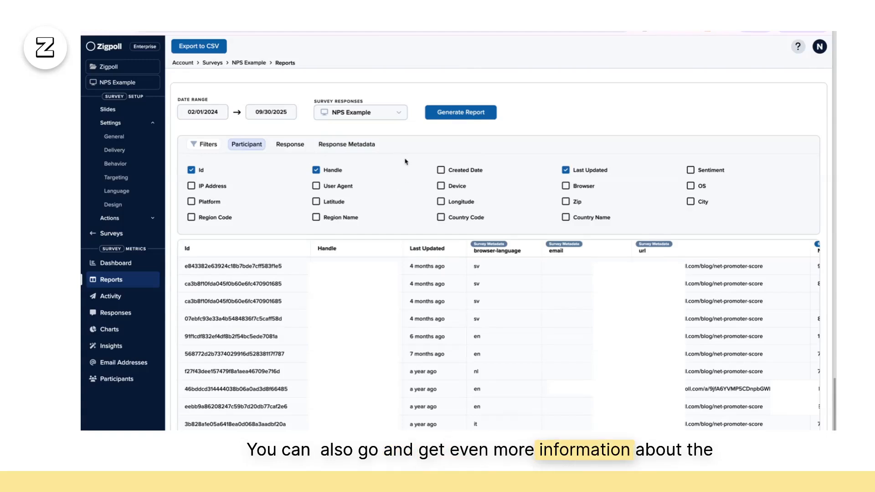
click(440, 186)
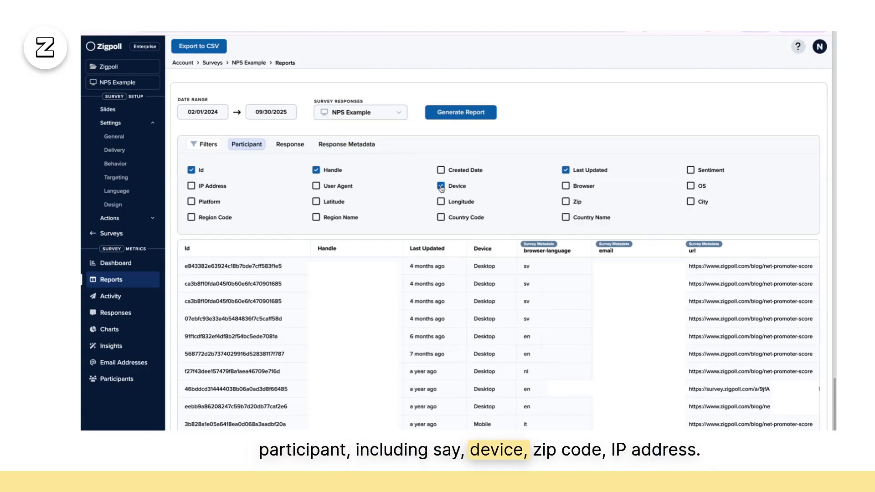
click(566, 202)
click(198, 188)
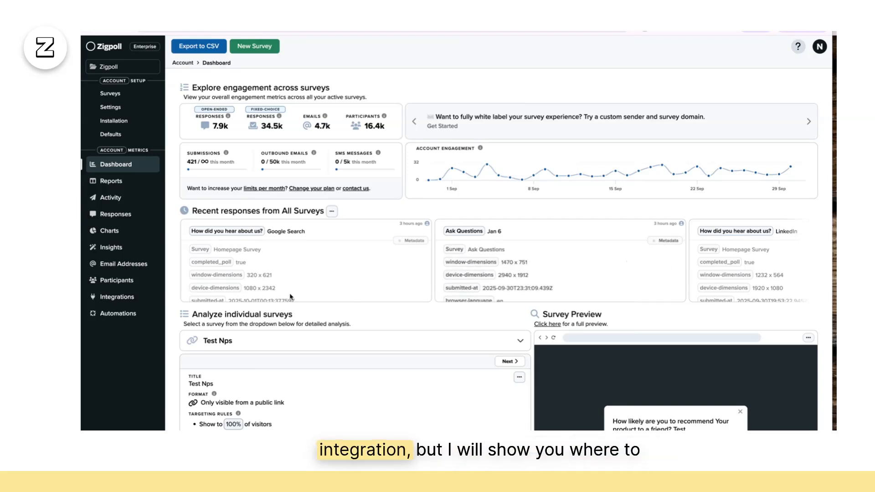
Step: Search the account's integrations for Slack and open the Slack integration's configuration
click(145, 298)
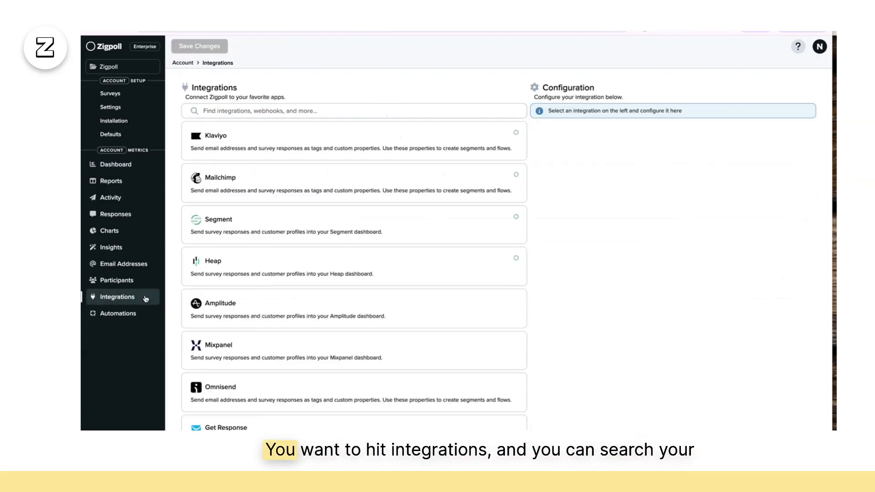
click(255, 110)
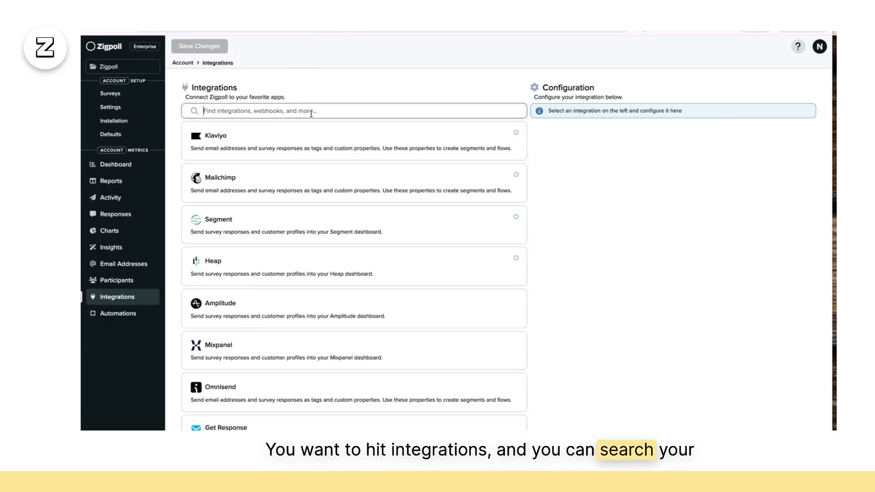
text(sLACK)
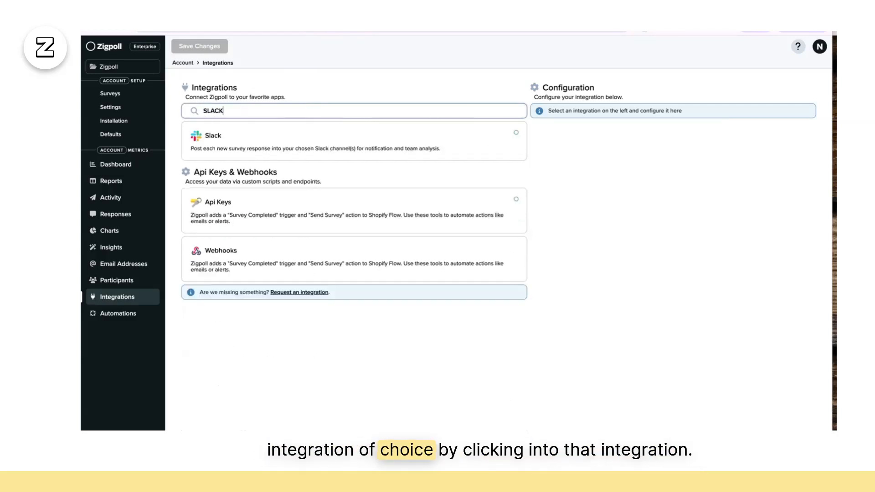
click(312, 138)
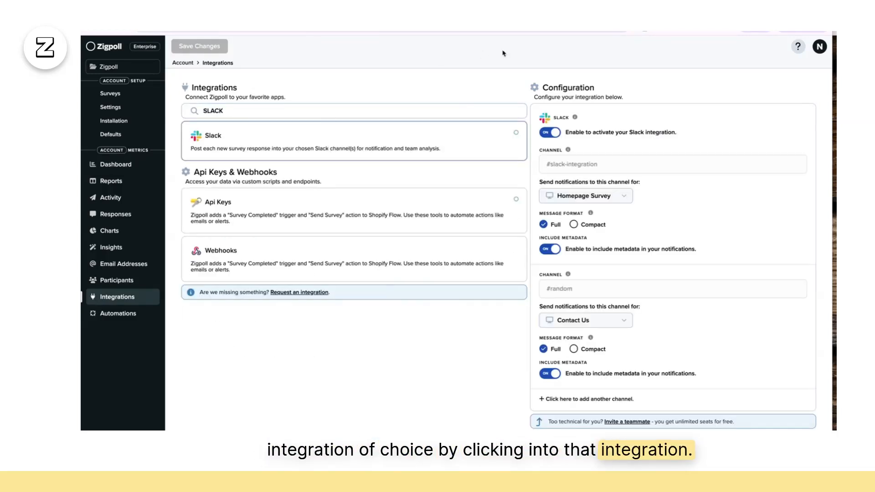
Step: Open the MailChimp article in the integrations help documentation linked from the Slack configuration, and open the request for a missing integration
mouse_move(575, 118)
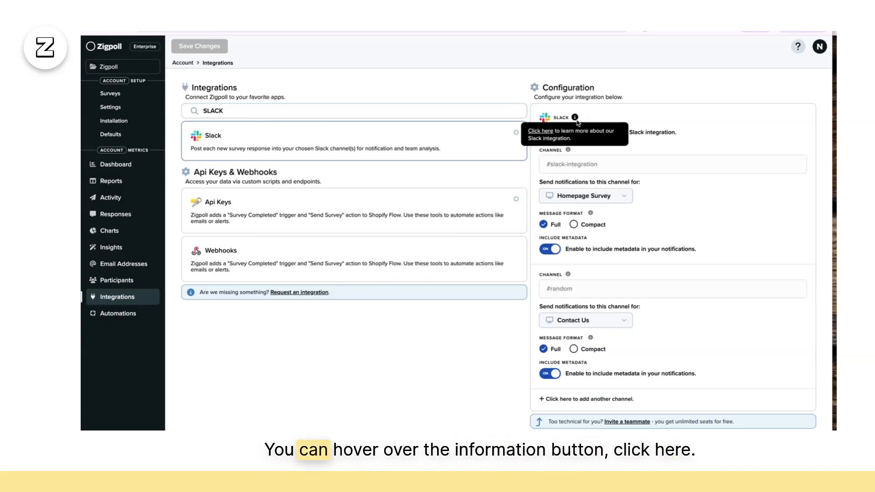
click(542, 131)
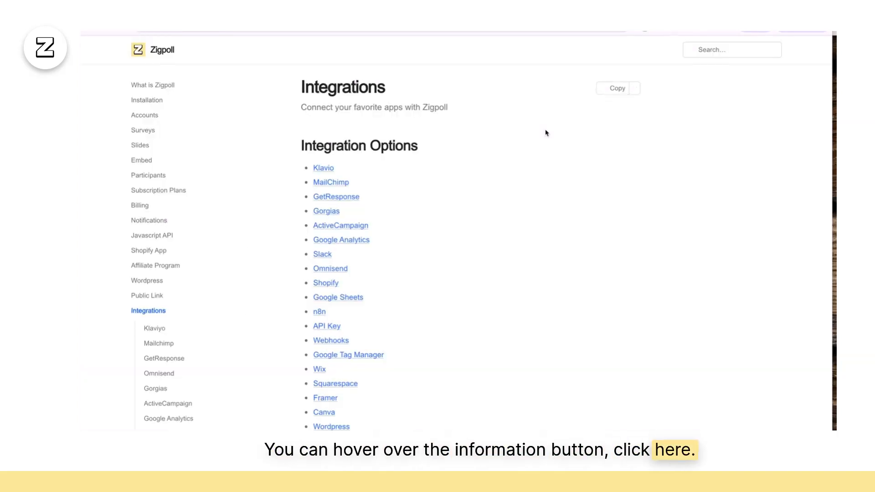
scroll(520, 217, down, 2)
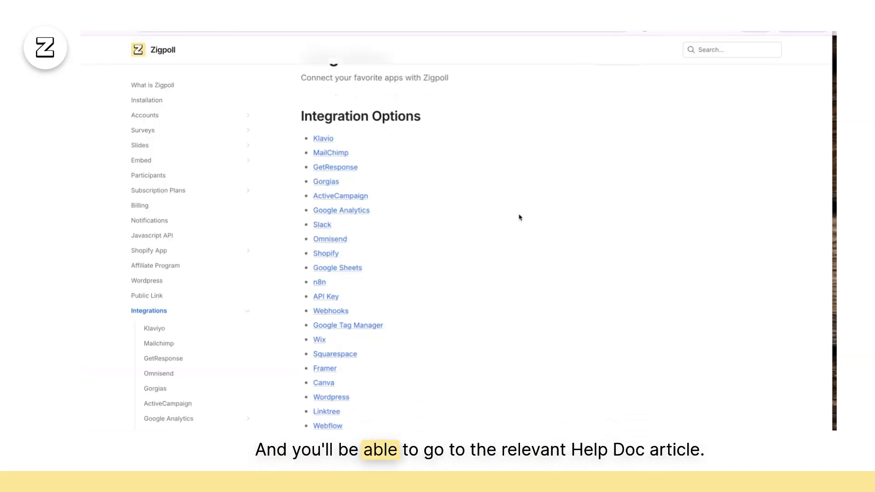
scroll(366, 110, up, 2)
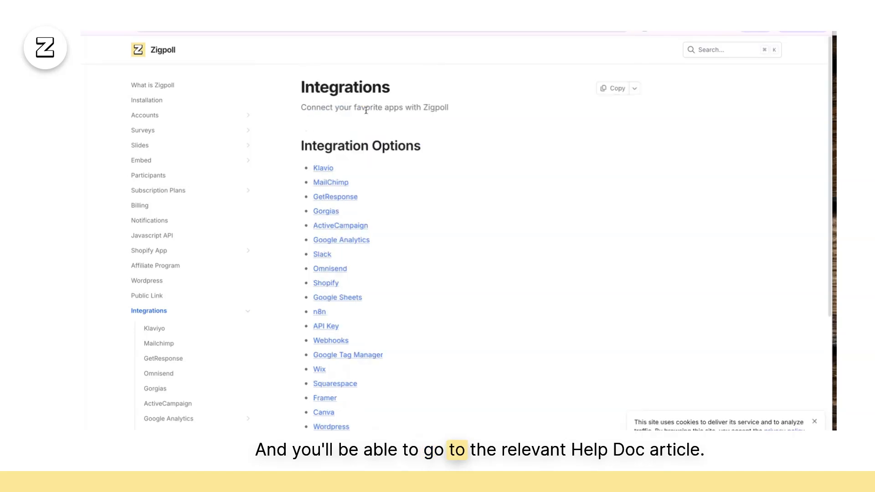
click(328, 184)
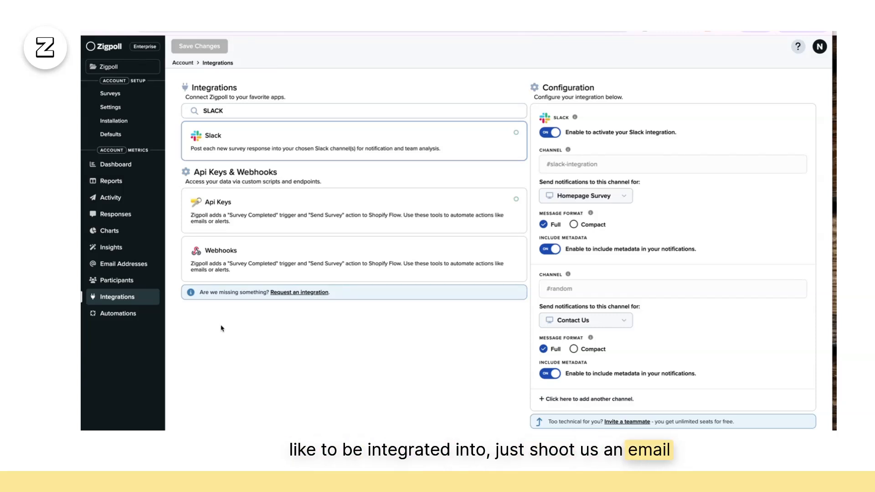
click(294, 293)
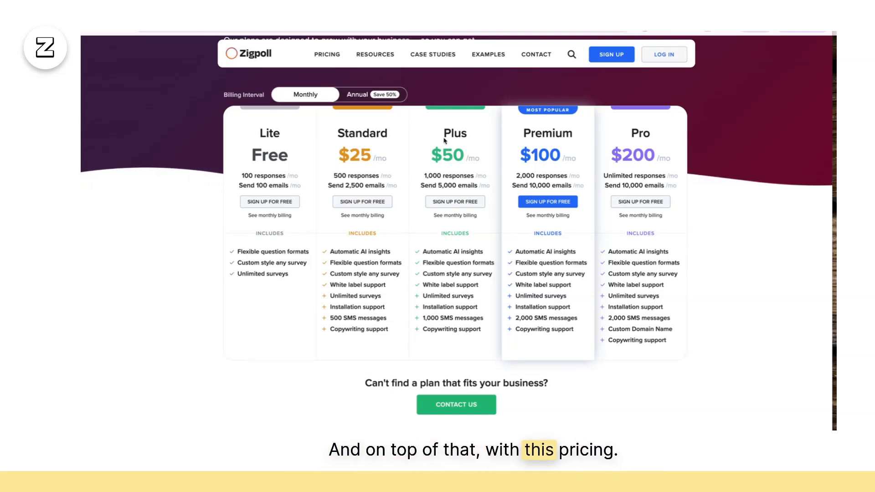
Step: Show the Zigpoll plan prices for annual billing
click(356, 96)
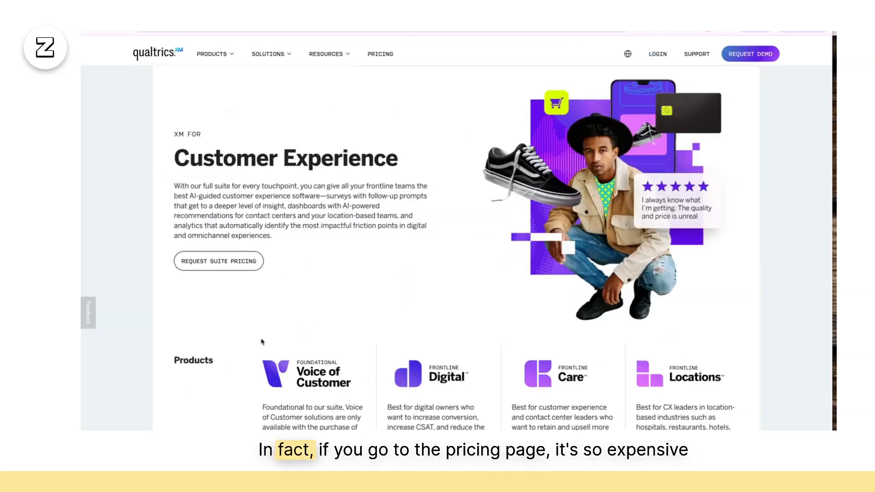
Step: Look through Qualtrics' Customer Experience pricing page and check the note on the monthly response limit of Delighted's Premium plan
scroll(262, 342, down, 7)
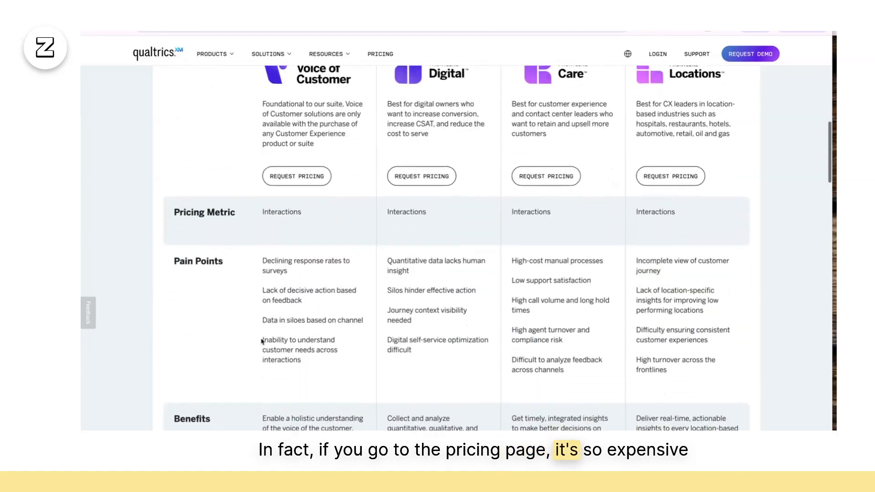
scroll(261, 341, down, 5)
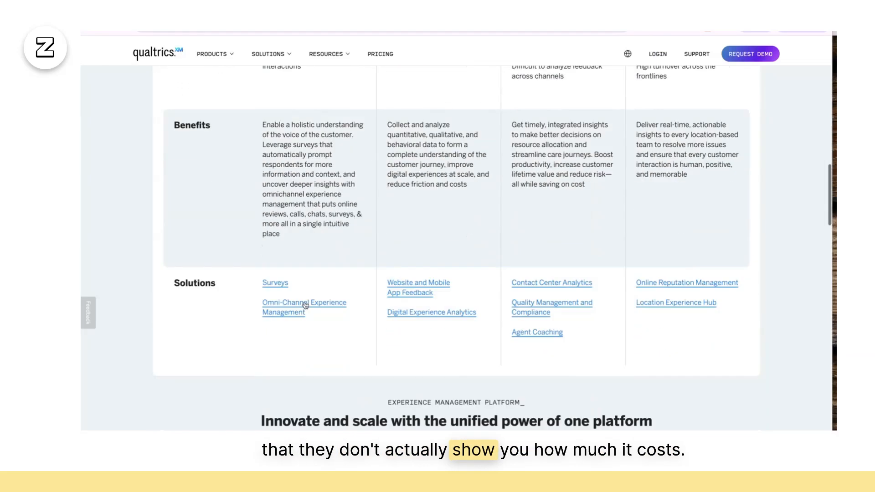
scroll(305, 306, up, 11)
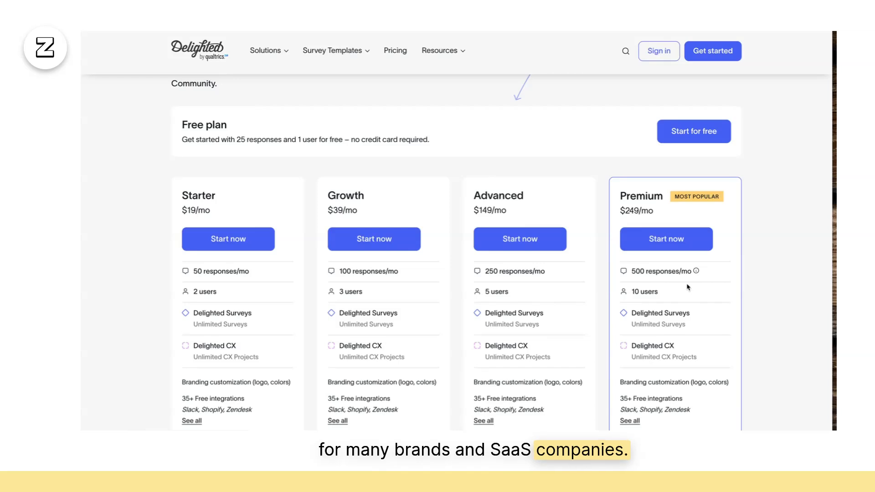
mouse_move(697, 272)
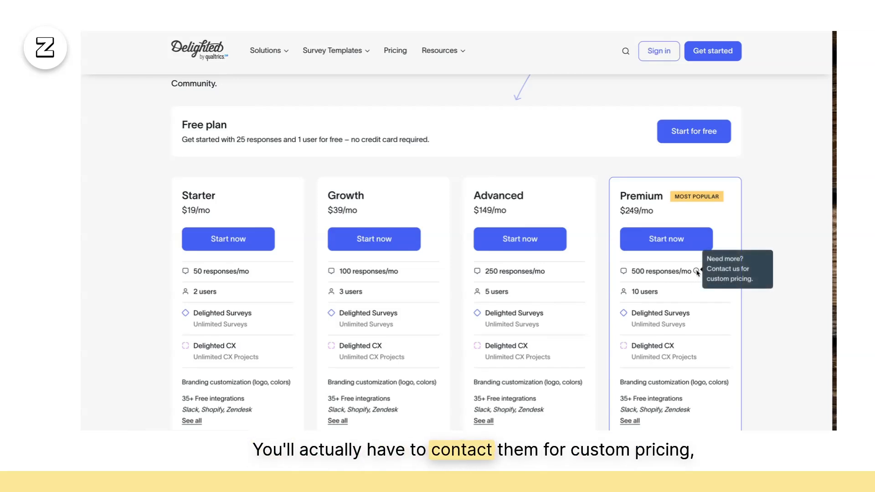